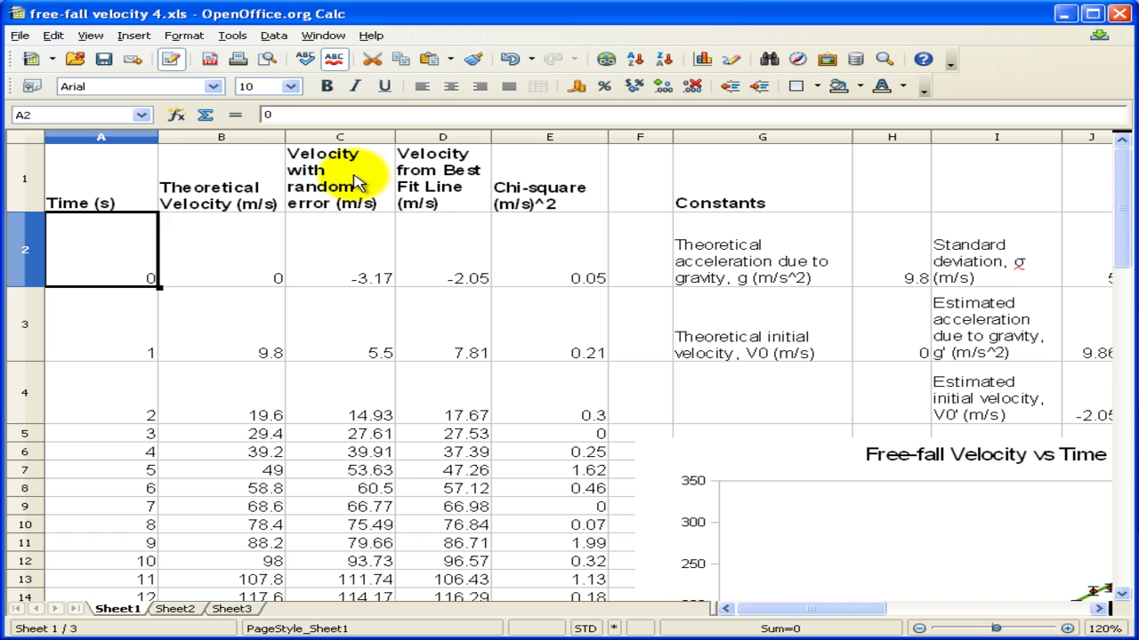
# Step: Examine the Velocity with random error and Velocity from Best Fit Line columns, along with the Free-fall Velocity vs Time chart
pyautogui.click(347, 268)
pyautogui.moveTo(325, 241); pyautogui.dragTo(347, 544)
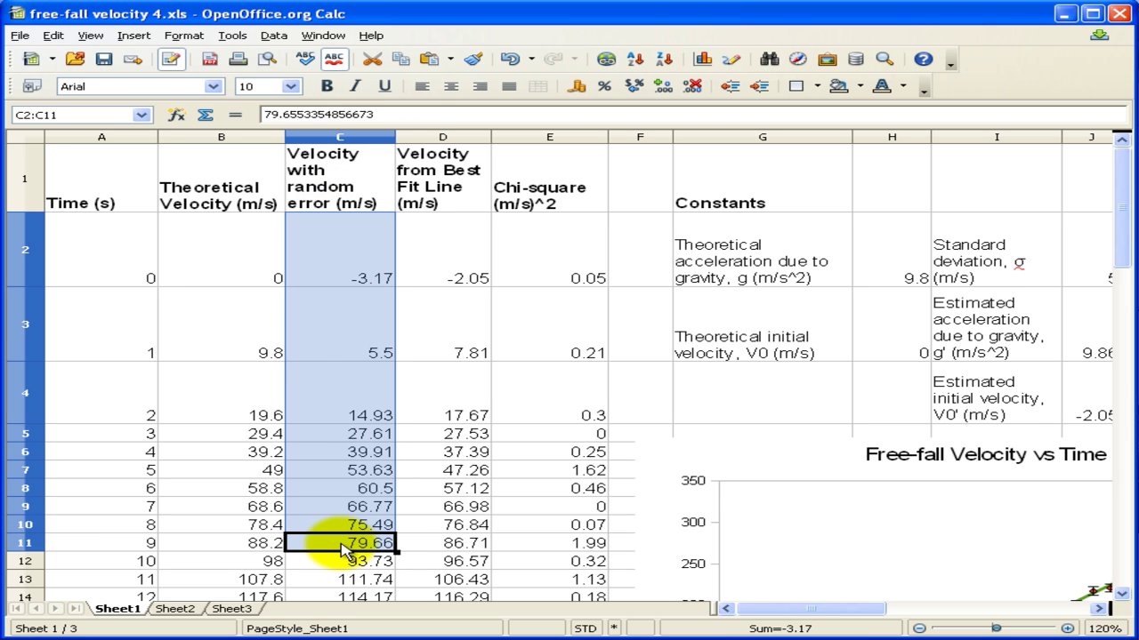
pyautogui.click(312, 267)
pyautogui.moveTo(330, 196); pyautogui.dragTo(330, 481)
pyautogui.click(335, 487)
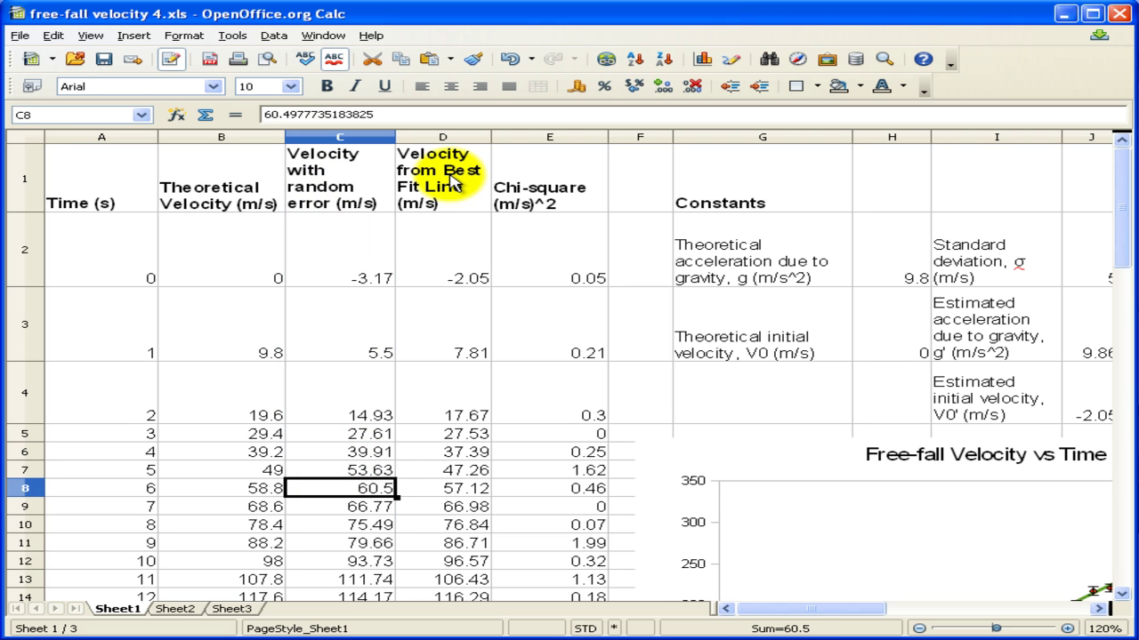
pyautogui.moveTo(452, 178); pyautogui.dragTo(480, 509)
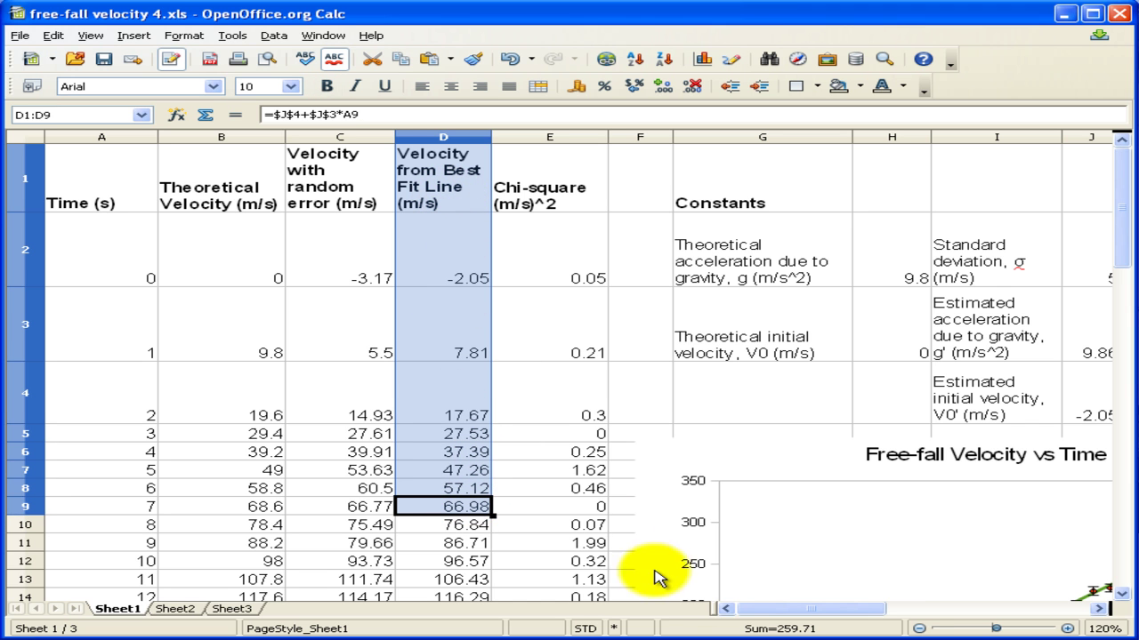
pyautogui.moveTo(1126, 243); pyautogui.dragTo(1120, 274)
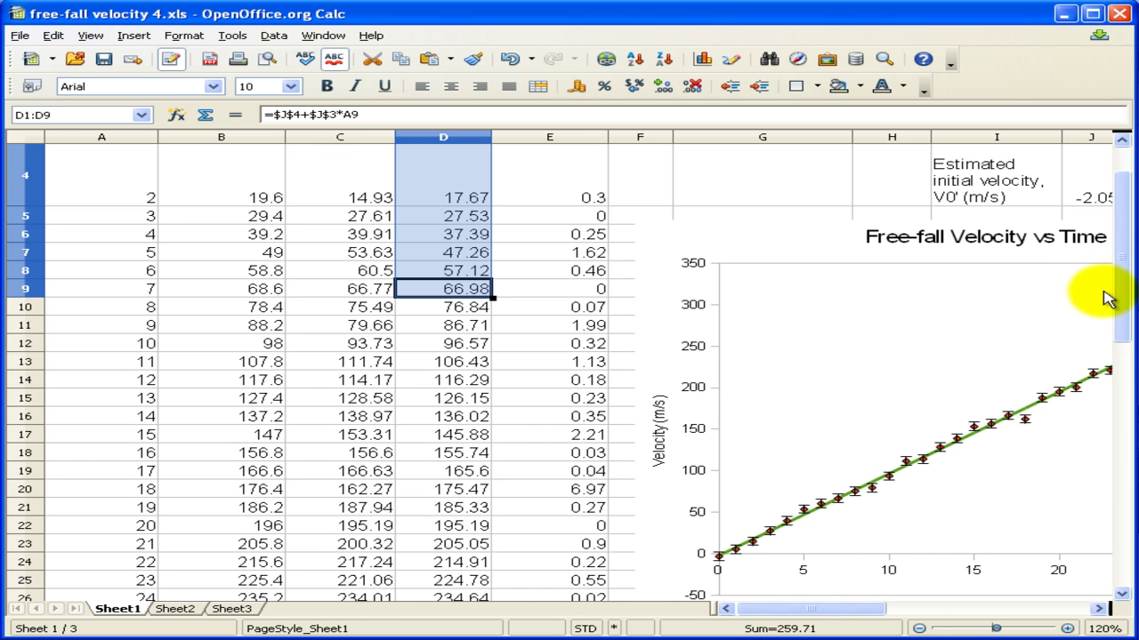
pyautogui.moveTo(872, 615); pyautogui.dragTo(894, 616)
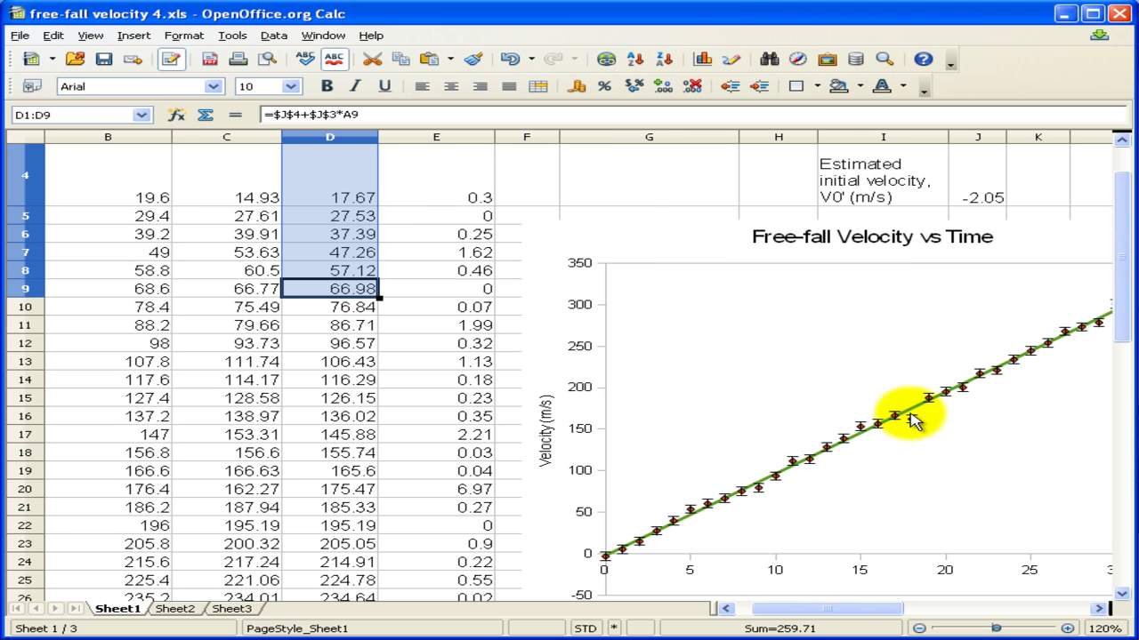
# Step: Examine the best-fit velocity formula in D4, the Chi-square column formulas and the constants block G1:J4
pyautogui.click(336, 199)
pyautogui.press('F2')
pyautogui.click(311, 469)
pyautogui.press('Escape')
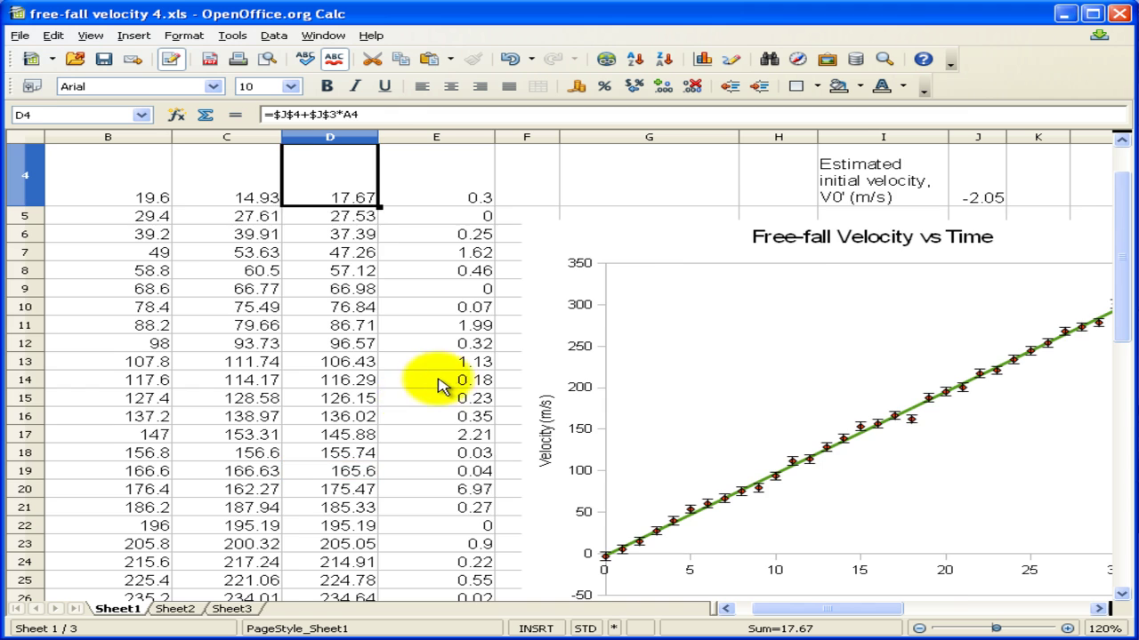
pyautogui.scroll(1, 440, 392)
pyautogui.click(432, 190)
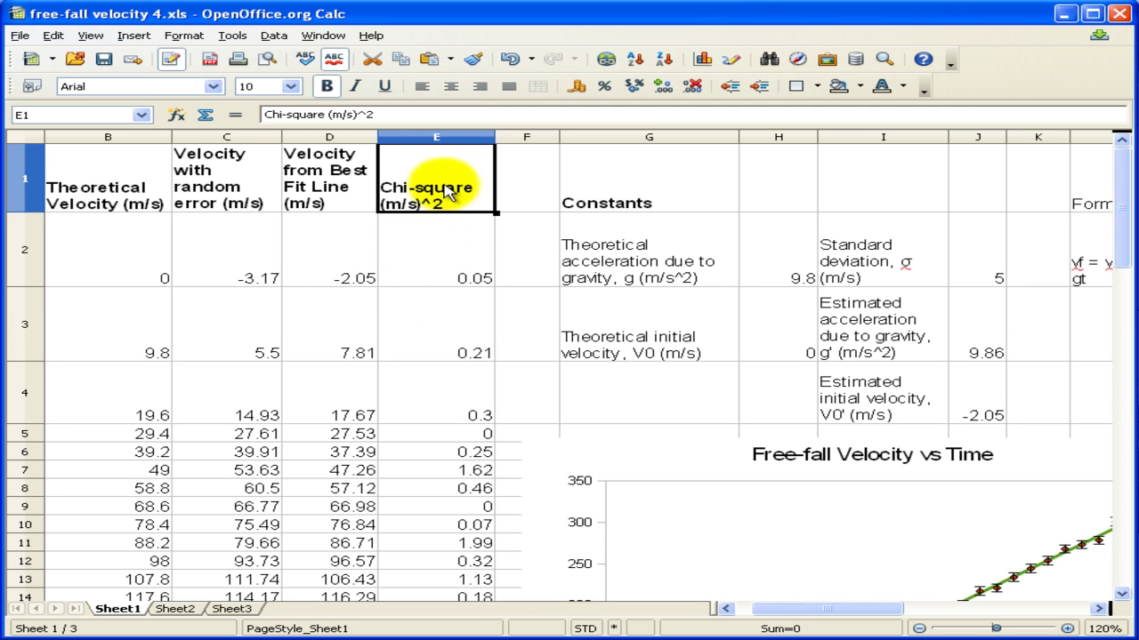
pyautogui.moveTo(432, 211); pyautogui.dragTo(452, 389)
pyautogui.click(452, 388)
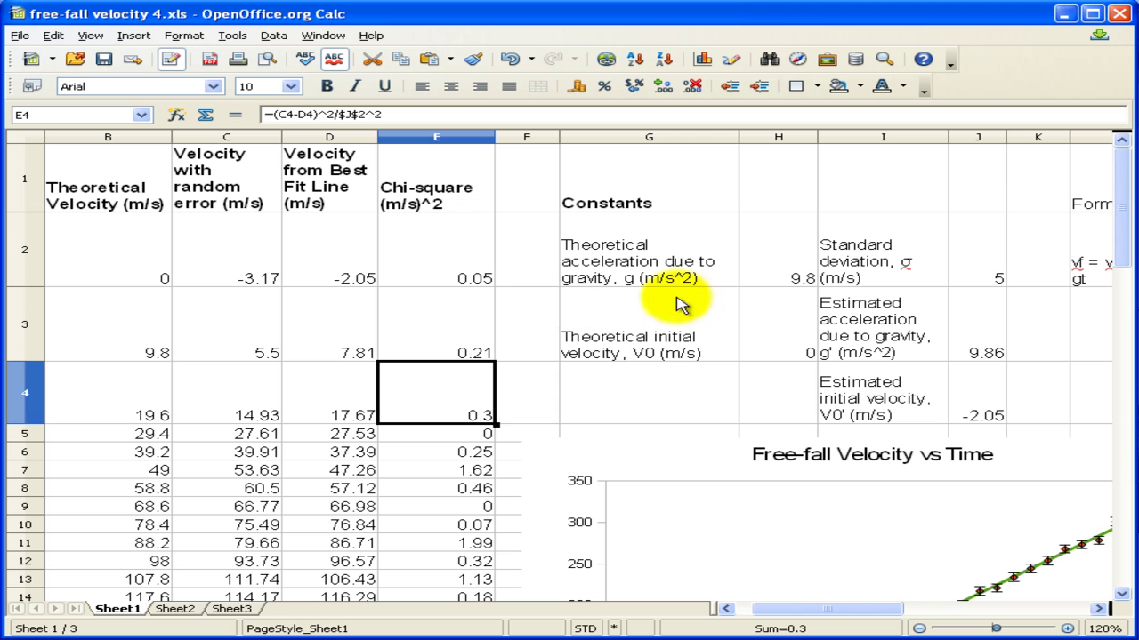
pyautogui.moveTo(699, 200); pyautogui.dragTo(957, 383)
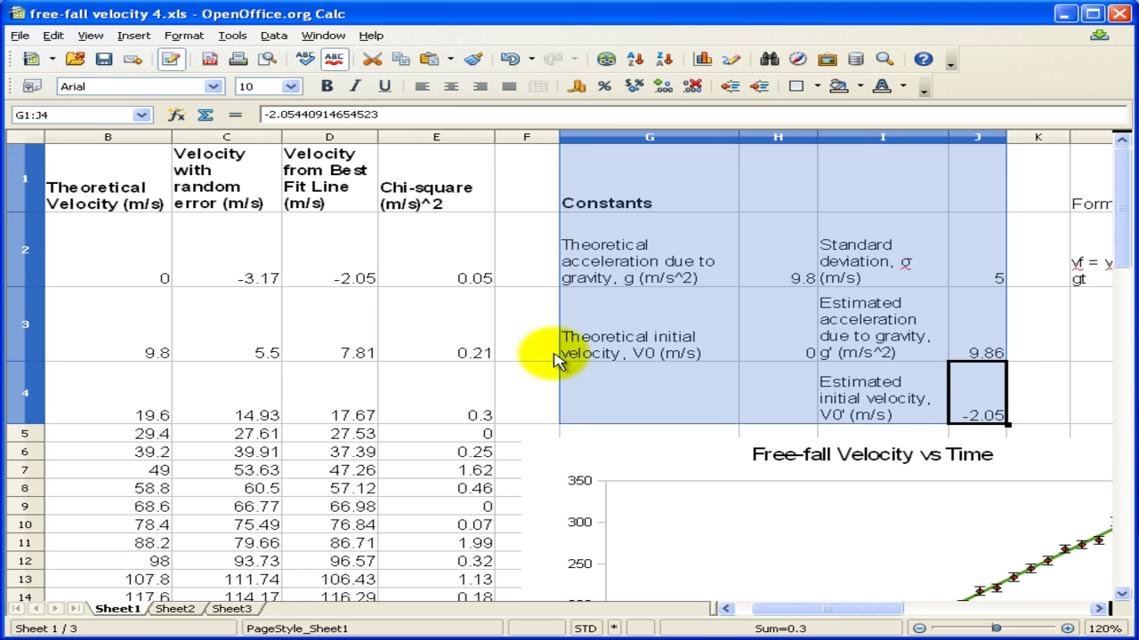
# Step: Review the random-error velocity data in column C against the best-fit and chi-square columns and the estimated g' and V0' cells
pyautogui.moveTo(170, 204); pyautogui.dragTo(158, 351)
pyautogui.click(247, 241)
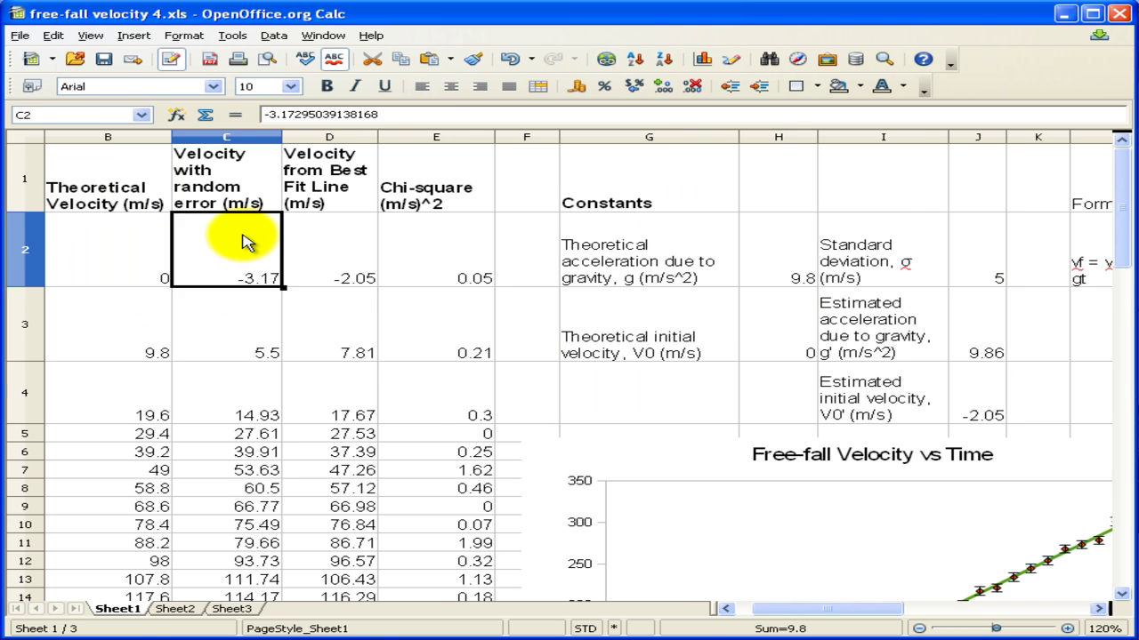
pyautogui.hscroll(-1, 338, 330)
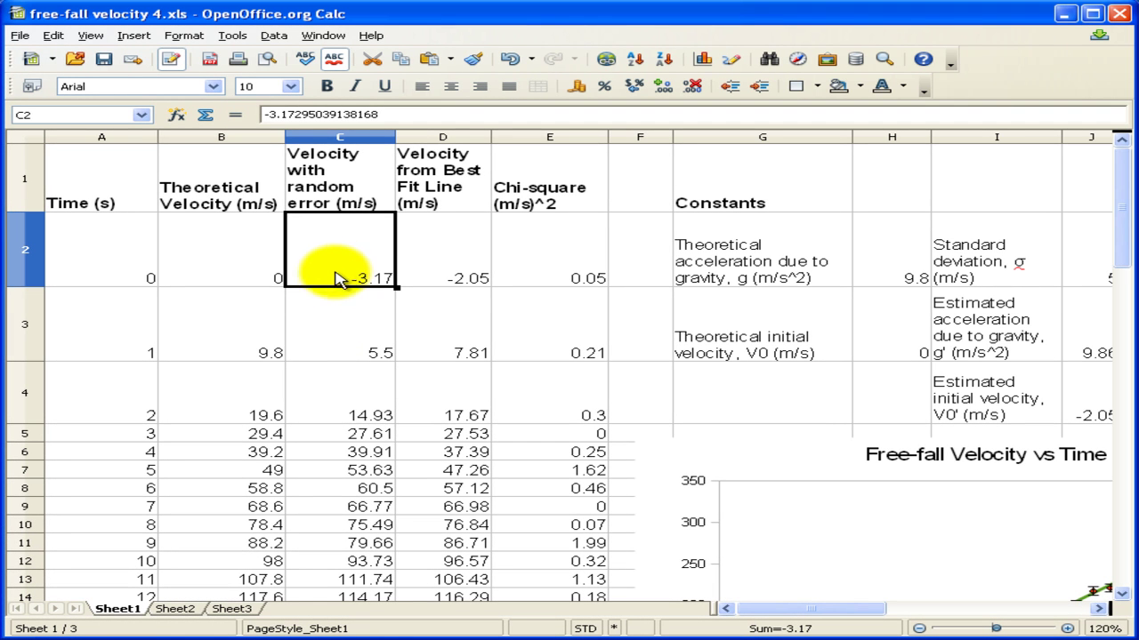
pyautogui.moveTo(345, 187); pyautogui.dragTo(343, 525)
pyautogui.click(329, 238)
pyautogui.moveTo(330, 246); pyautogui.dragTo(356, 545)
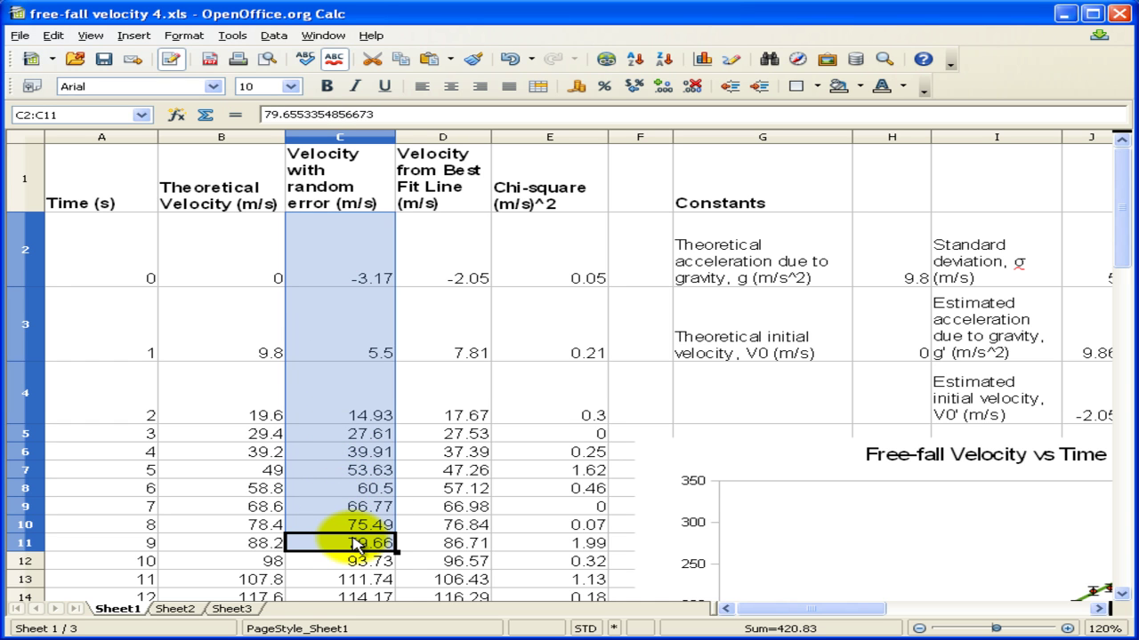
pyautogui.click(347, 256)
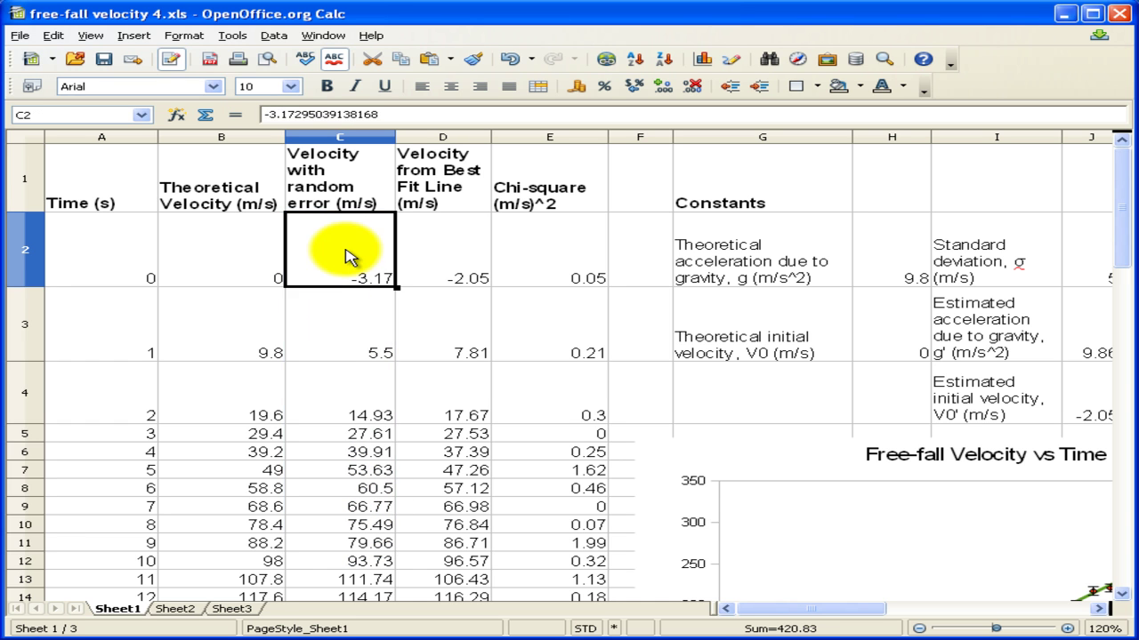
pyautogui.moveTo(427, 186); pyautogui.dragTo(602, 579)
pyautogui.moveTo(1010, 351); pyautogui.dragTo(1110, 407)
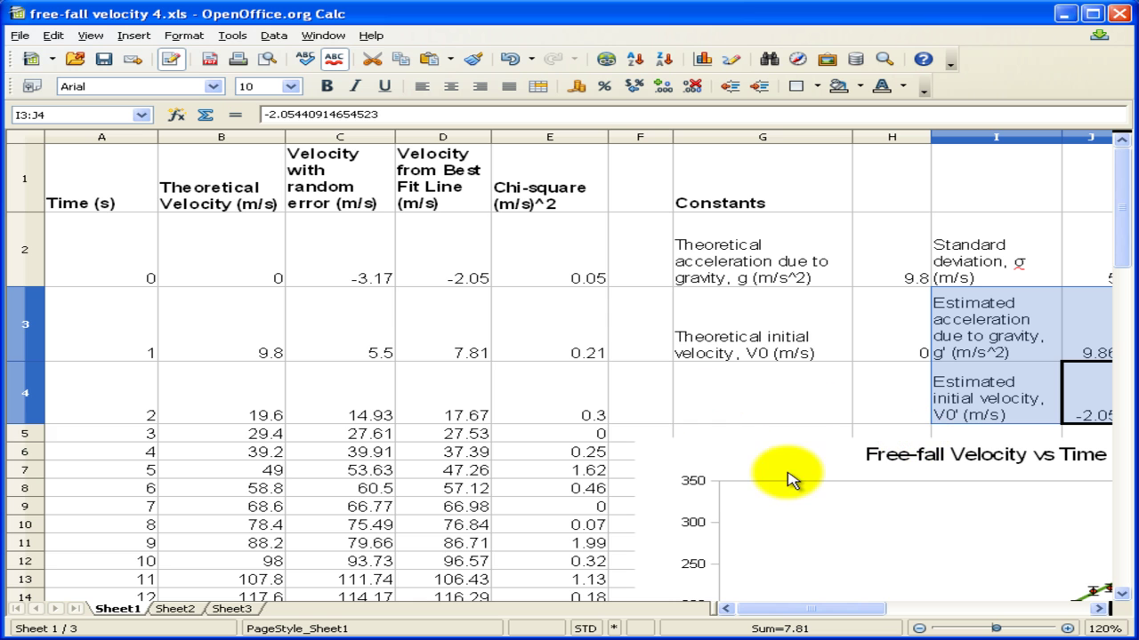
pyautogui.moveTo(343, 189); pyautogui.dragTo(391, 525)
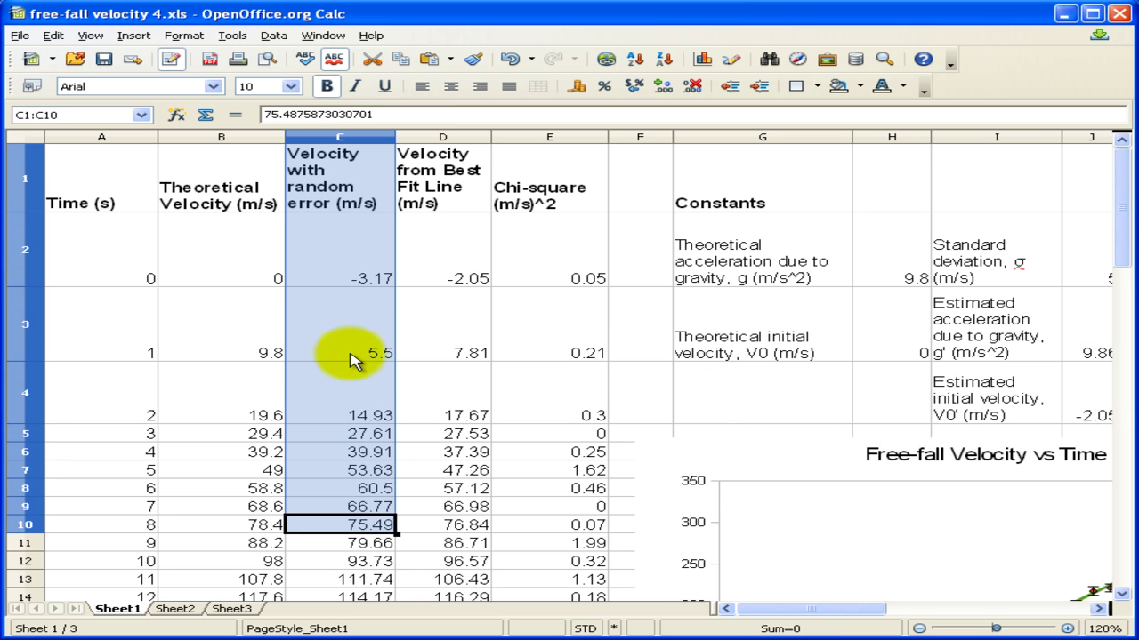
pyautogui.click(352, 221)
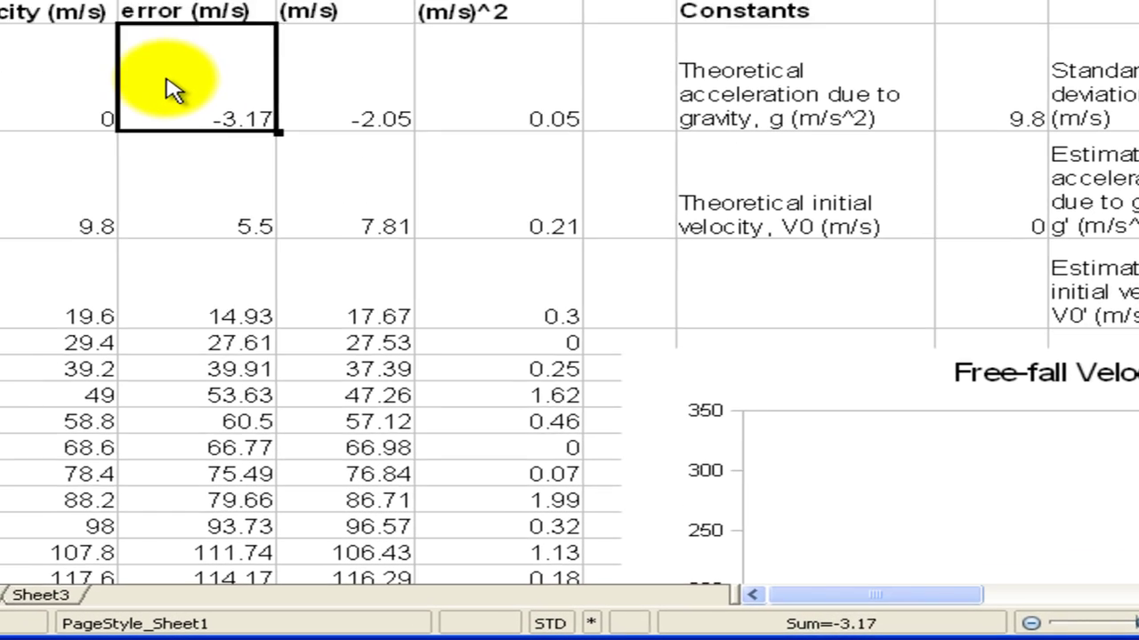
pyautogui.click(313, 327)
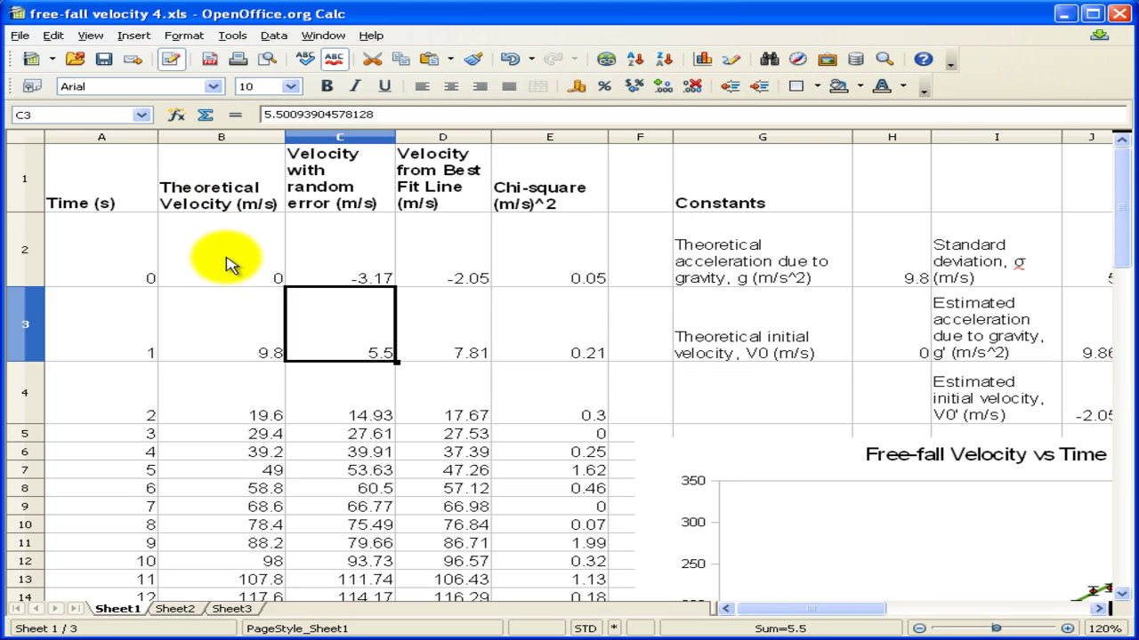
# Step: Compare the Theoretical Velocity formulas in column B with the random-error velocity values in column C
pyautogui.moveTo(221, 186); pyautogui.dragTo(190, 582)
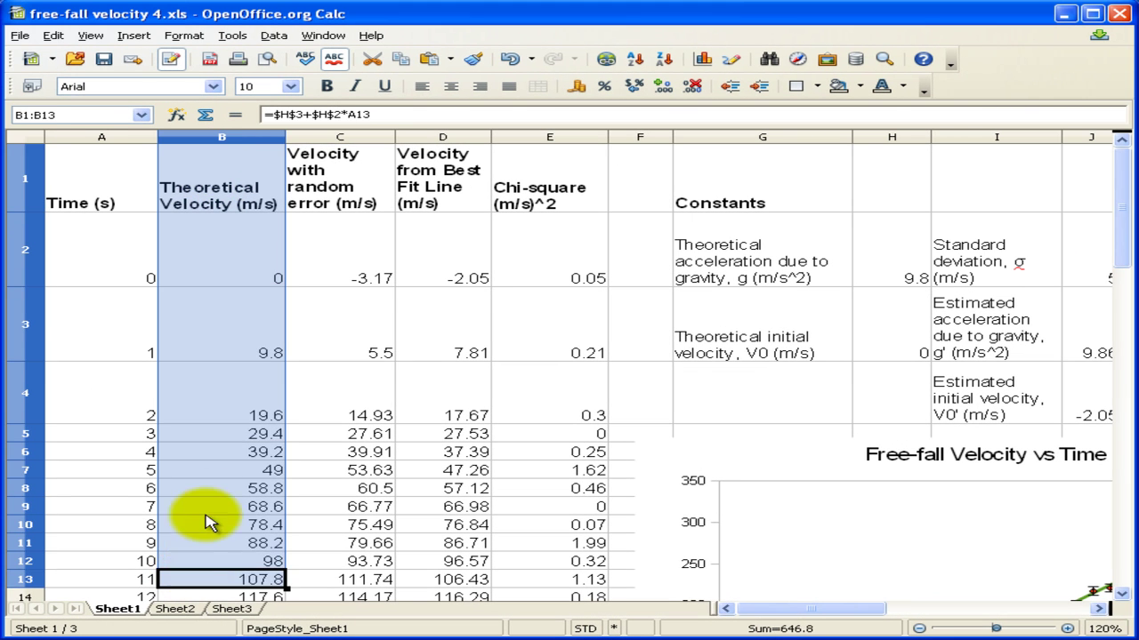
pyautogui.click(205, 507)
pyautogui.click(222, 230)
pyautogui.moveTo(356, 249); pyautogui.dragTo(394, 543)
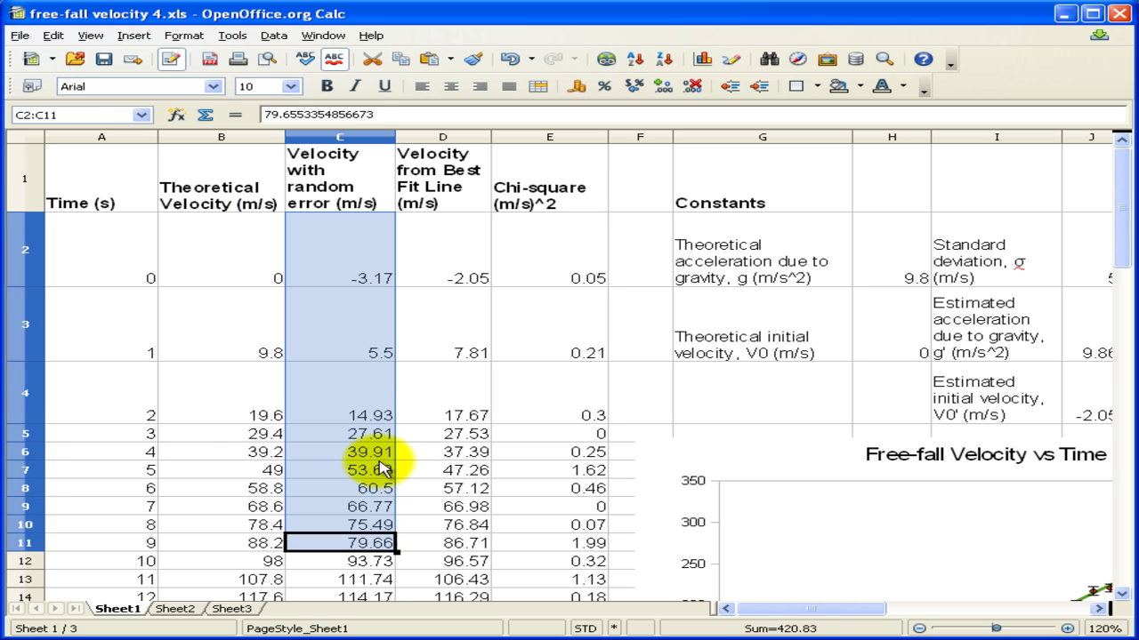
pyautogui.click(367, 268)
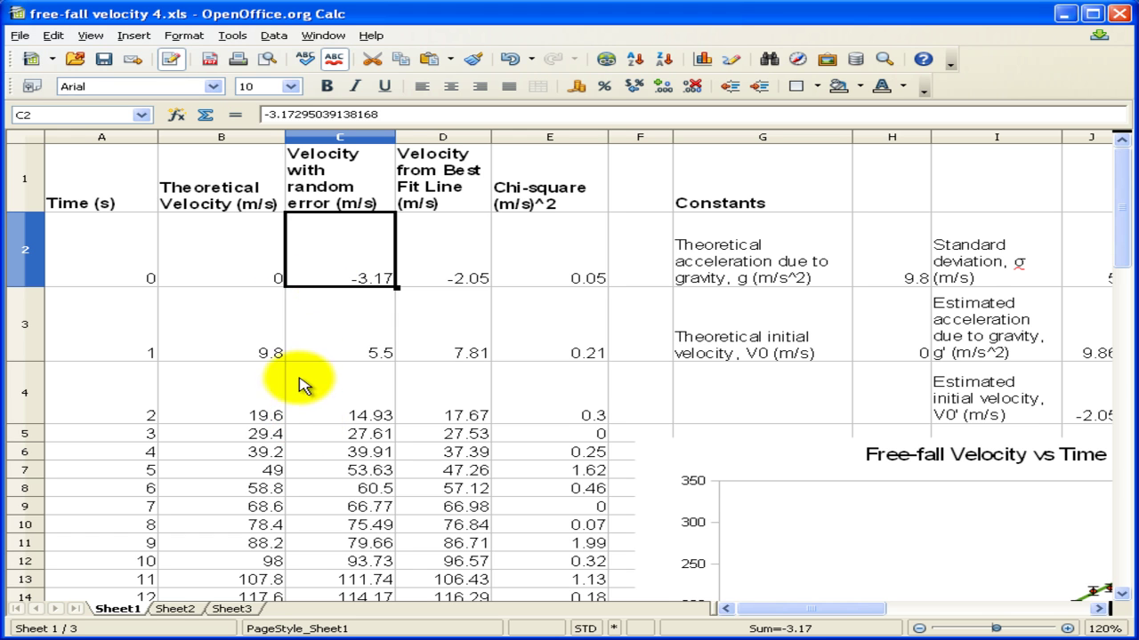
pyautogui.click(242, 255)
pyautogui.moveTo(242, 255); pyautogui.dragTo(211, 473)
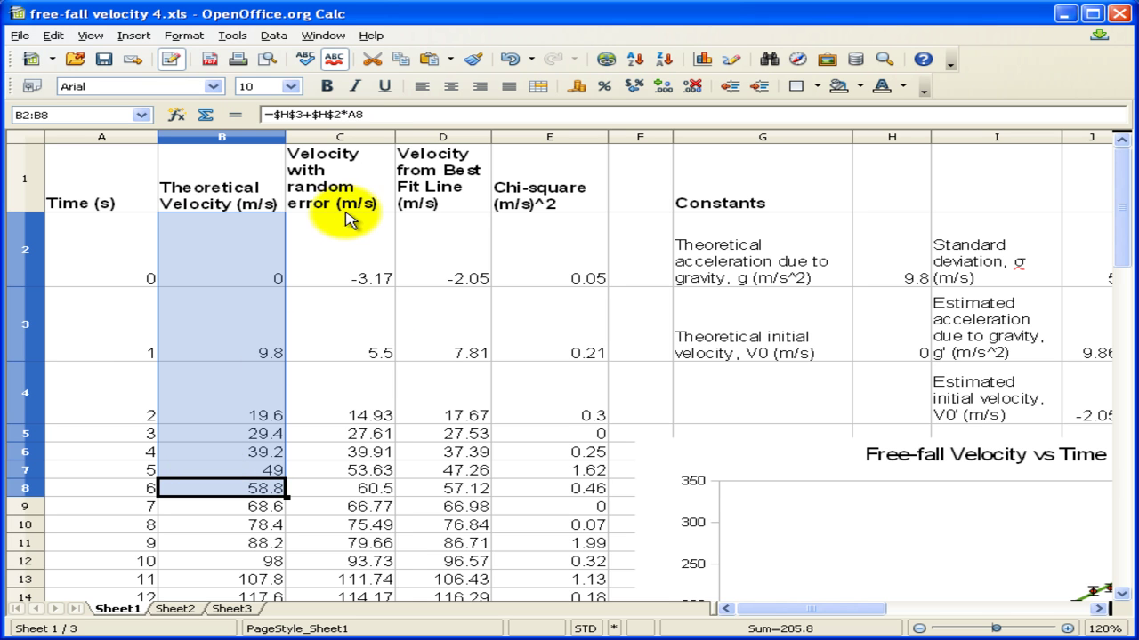
pyautogui.moveTo(356, 254); pyautogui.dragTo(361, 523)
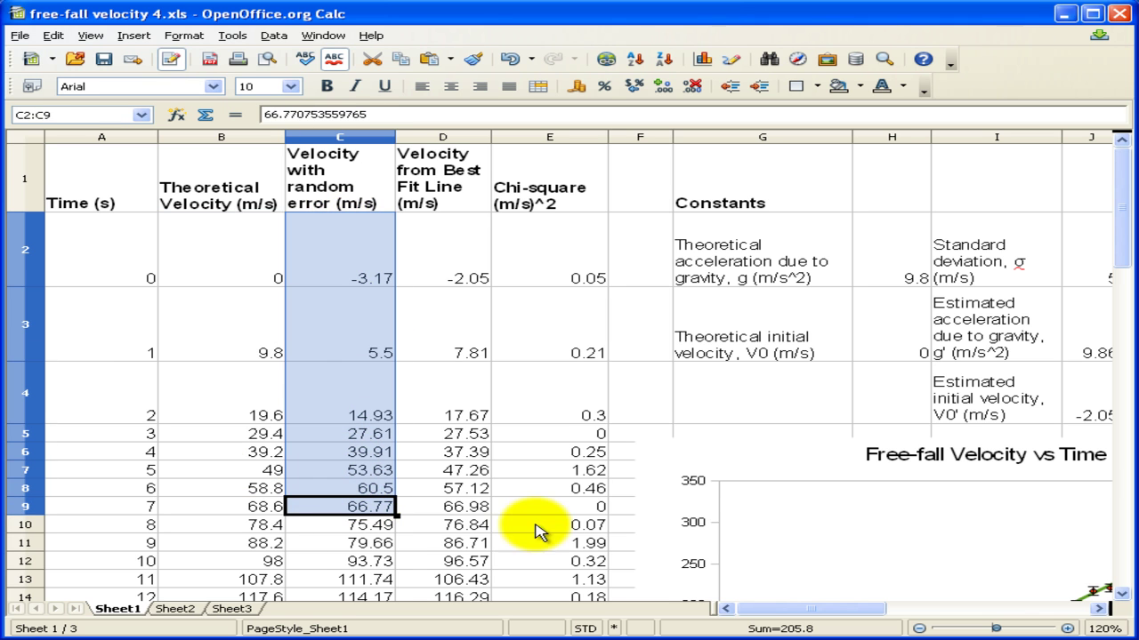
# Step: Inspect the full Free-fall Velocity vs Time chart and the Velocity with random error column it plots
pyautogui.moveTo(814, 608); pyautogui.dragTo(841, 609)
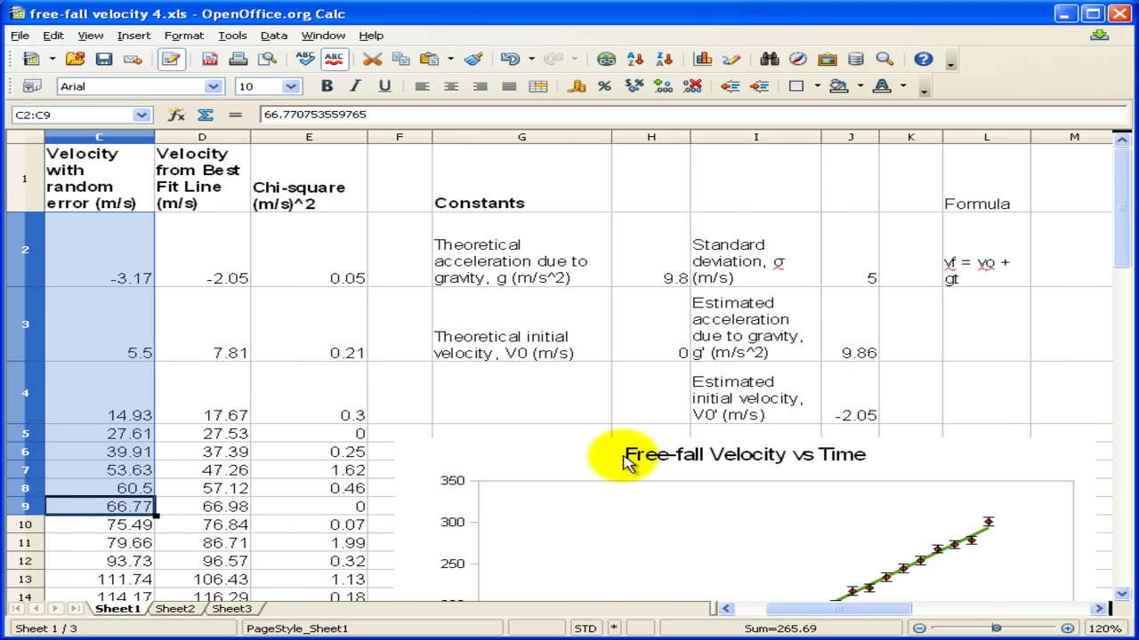
pyautogui.scroll(-2, 644, 465)
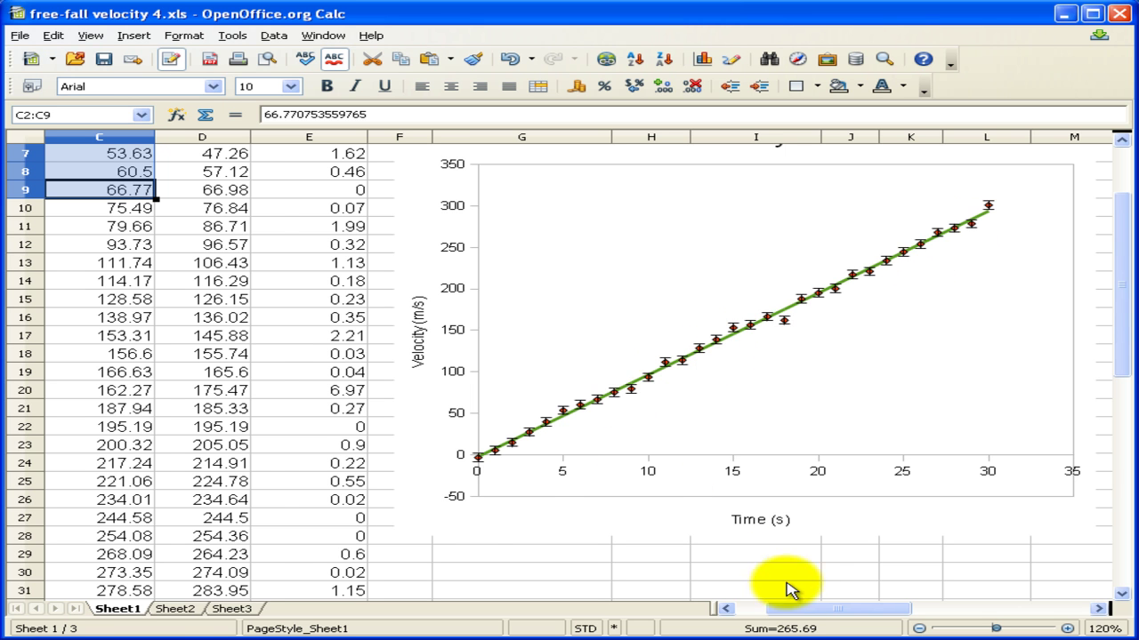
pyautogui.moveTo(796, 609); pyautogui.dragTo(767, 611)
pyautogui.scroll(2, 391, 329)
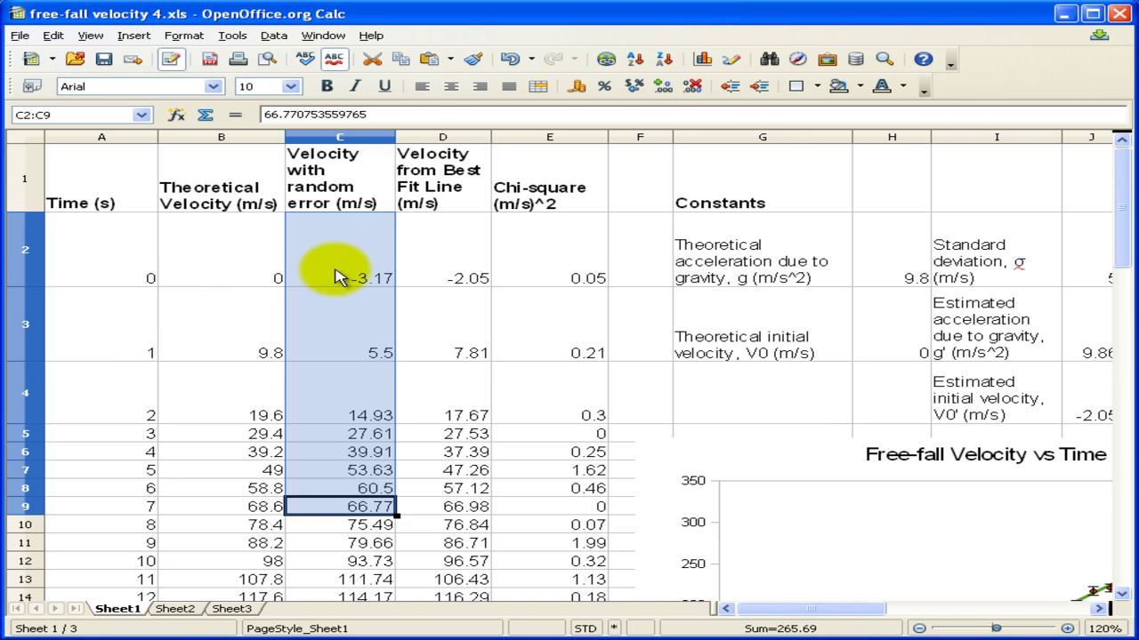
pyautogui.click(334, 200)
pyautogui.moveTo(325, 182); pyautogui.dragTo(330, 436)
pyautogui.click(323, 178)
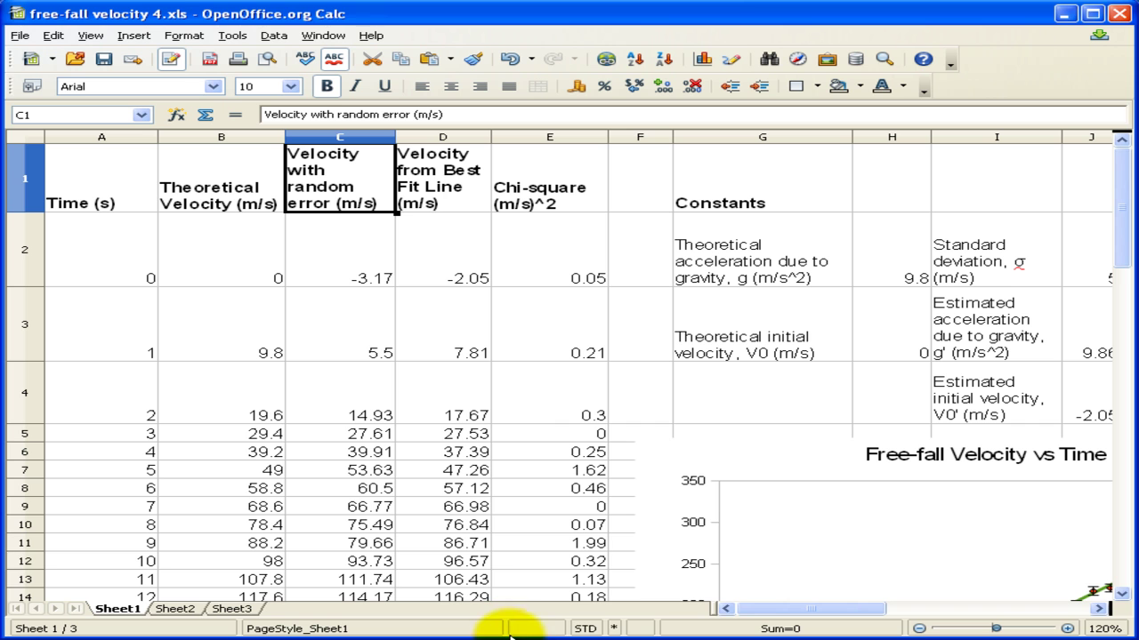
# Step: In free-fall rebuild 1.xls, head columns A to C Time (s), Theoretical Velocity (m/s), Velocity with random error (m/s), and enter times 0 to 3 in A2:A5
pyautogui.click(516, 633)
pyautogui.click(511, 613)
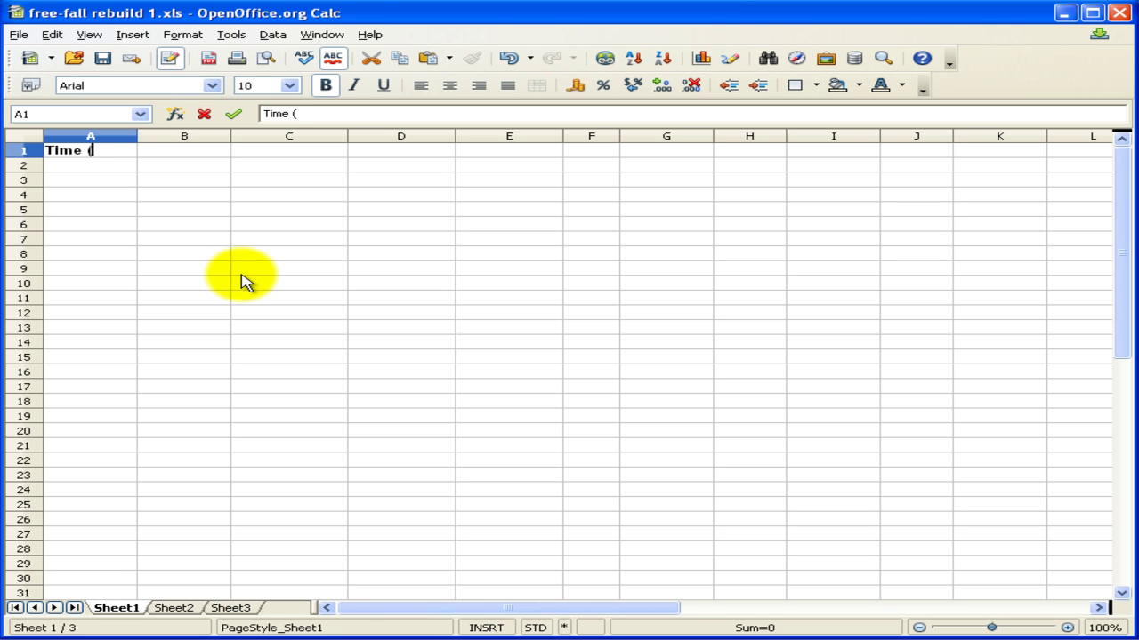
pyautogui.press('Tab')
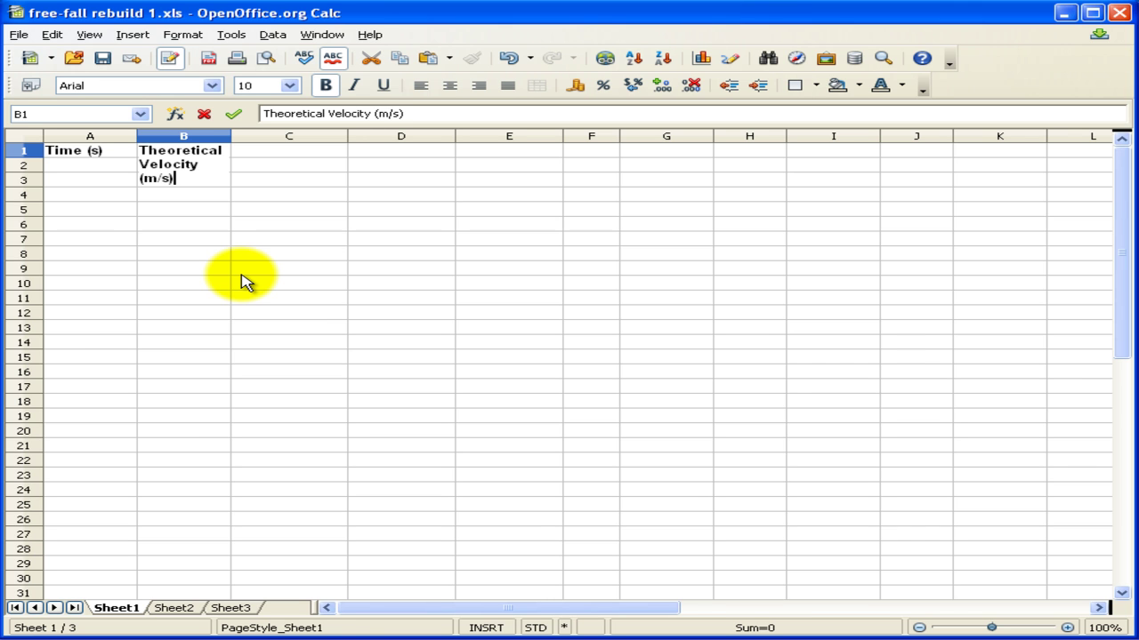
pyautogui.press('Tab')
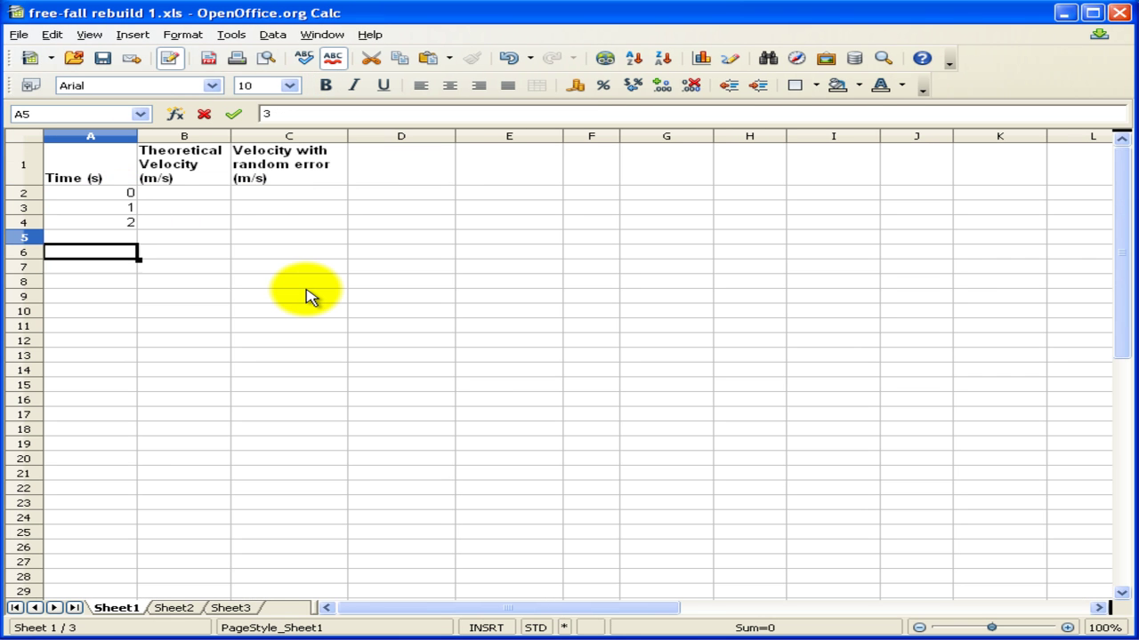
# Step: Extend the time series in A2:A5 down to 30 in cell A32, and select cell B2
pyautogui.moveTo(122, 194); pyautogui.dragTo(140, 257)
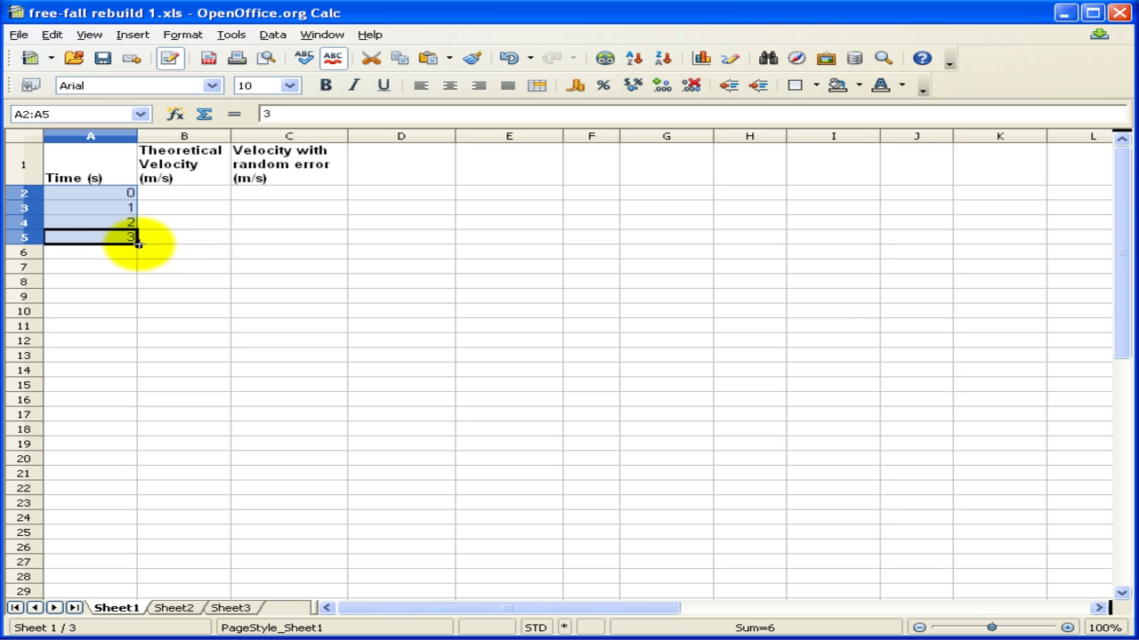
pyautogui.moveTo(139, 244); pyautogui.dragTo(138, 509)
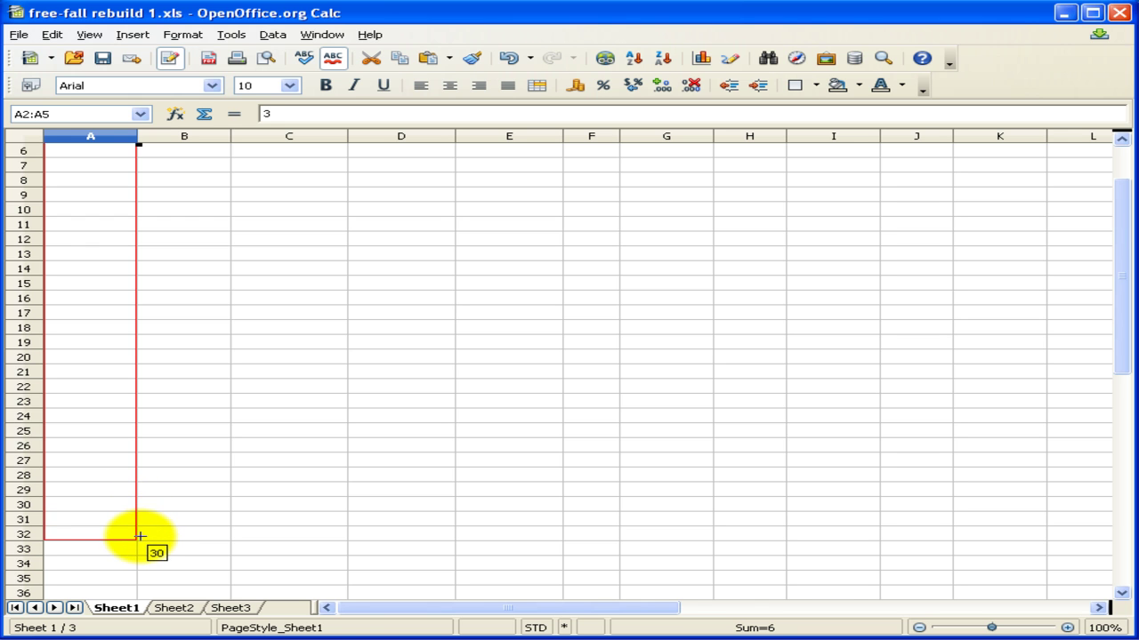
pyautogui.moveTo(140, 537); pyautogui.dragTo(139, 539)
pyautogui.scroll(2, 160, 373)
pyautogui.click(181, 194)
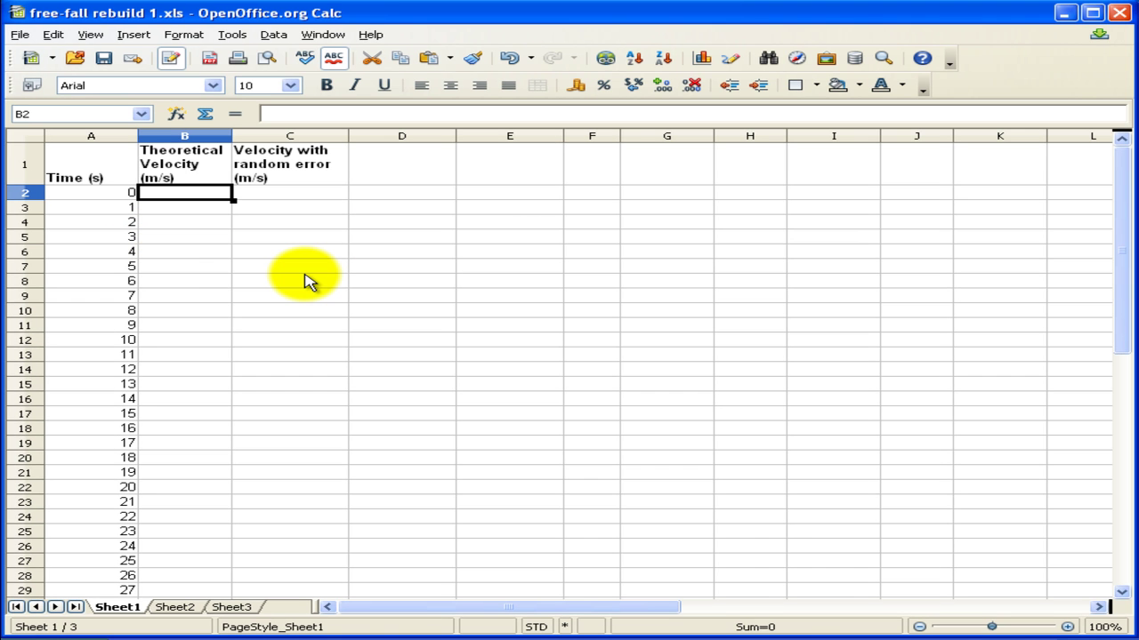
# Step: Copy the Constants block G1:H3, with g and V0, from free-fall velocity 4.xls into cell G1 of free-fall rebuild 1.xls
pyautogui.hotkey('alt', 'Tab')
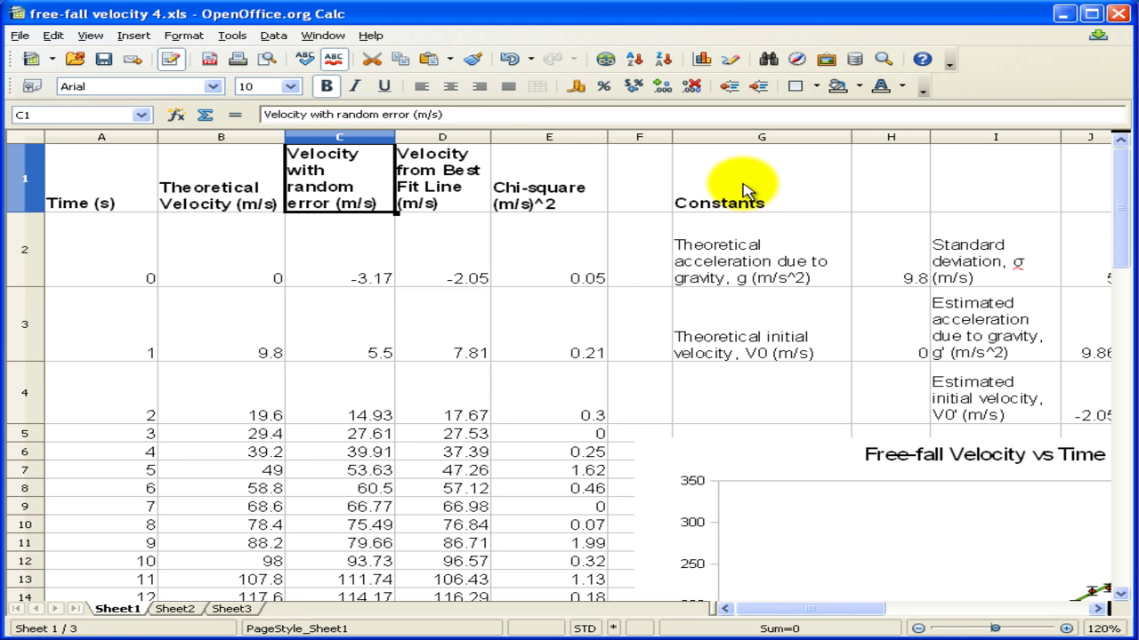
pyautogui.moveTo(745, 190); pyautogui.dragTo(877, 344)
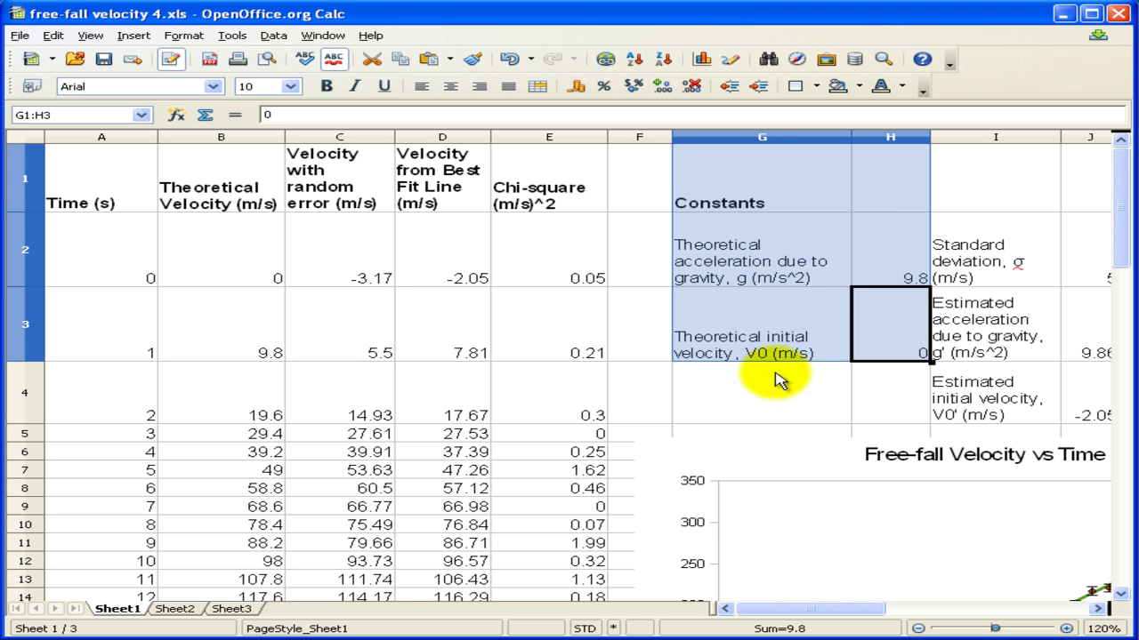
pyautogui.rightClick(760, 325)
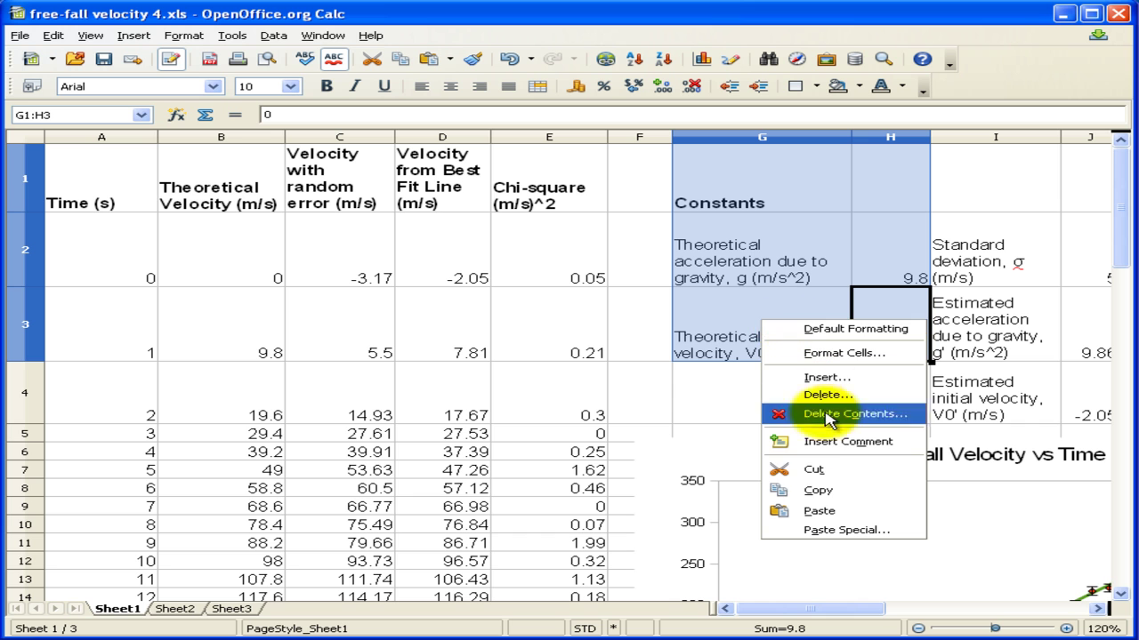
pyautogui.click(836, 492)
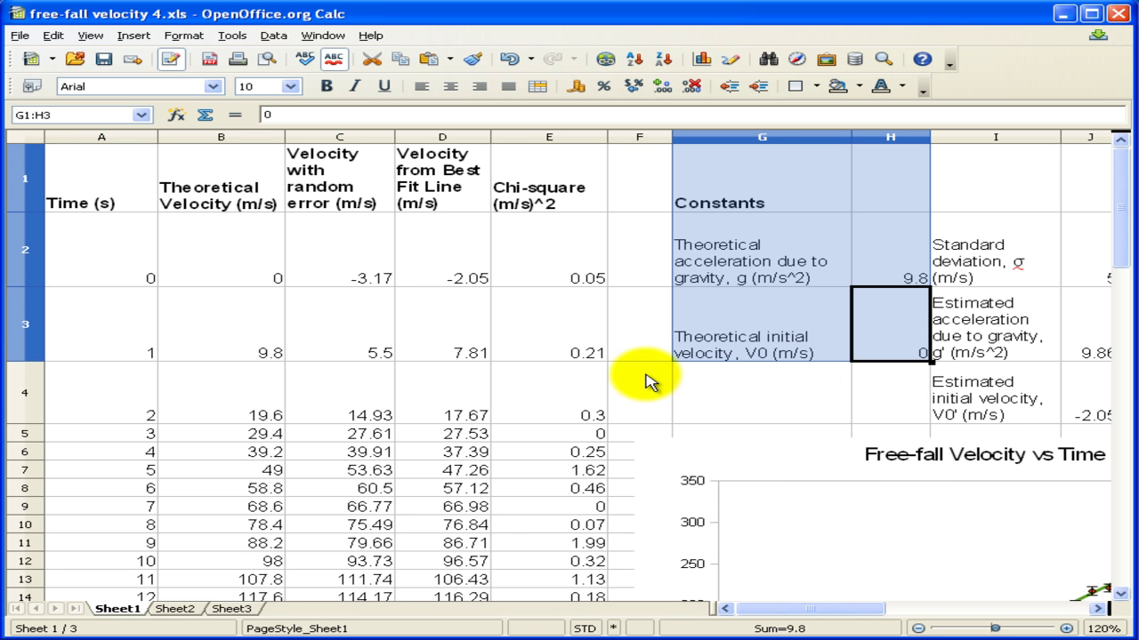
pyautogui.hotkey('alt', 'Tab')
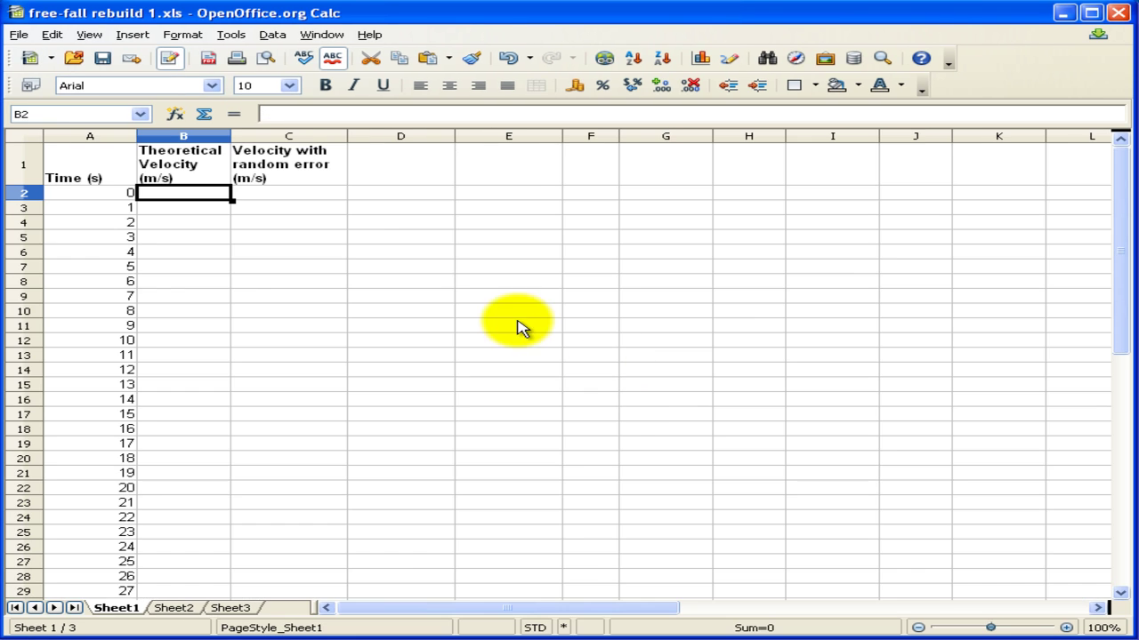
pyautogui.click(645, 174)
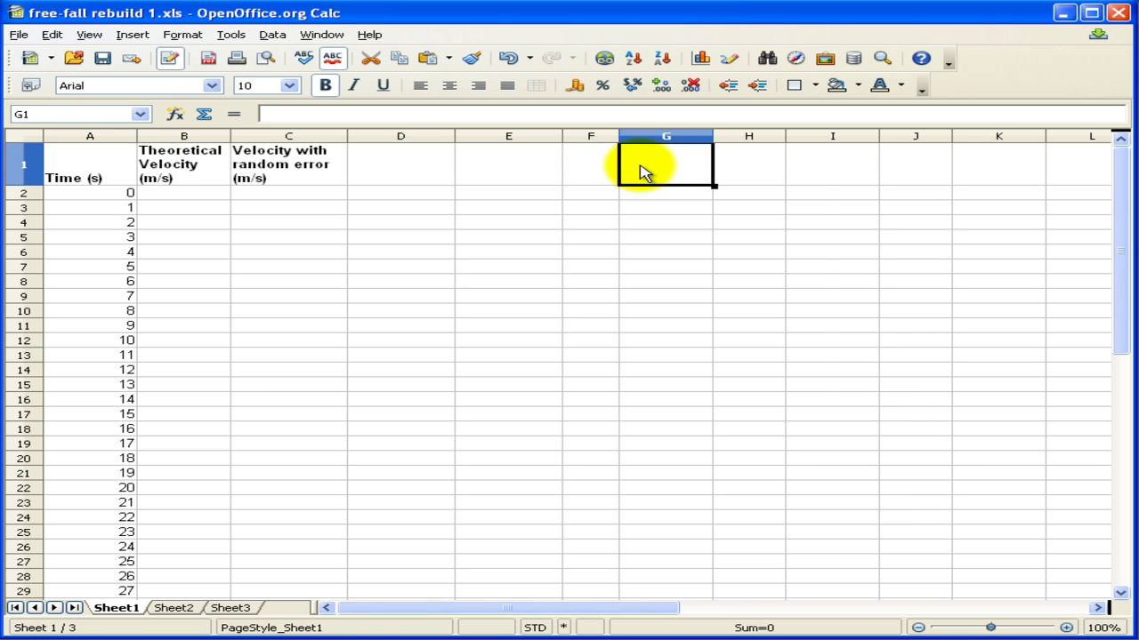
pyautogui.rightClick(676, 167)
pyautogui.click(689, 357)
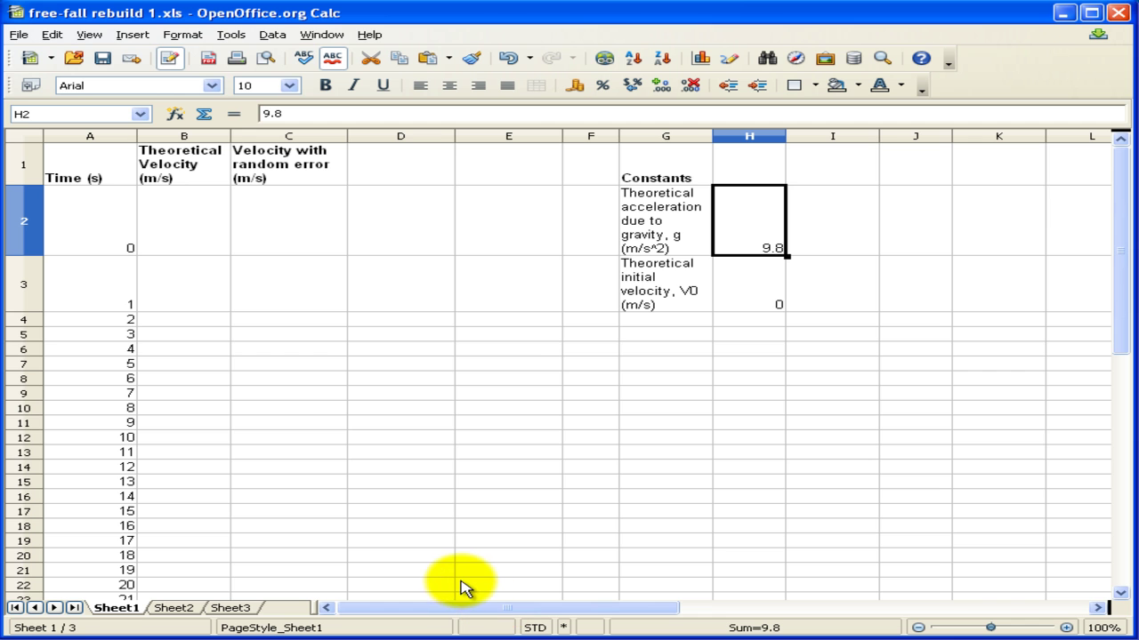
# Step: Copy the standard deviation label and value in I2:J2 of free-fall velocity 4.xls into cell I2 of free-fall rebuild 1.xls
pyautogui.hotkey('alt', 'Tab')
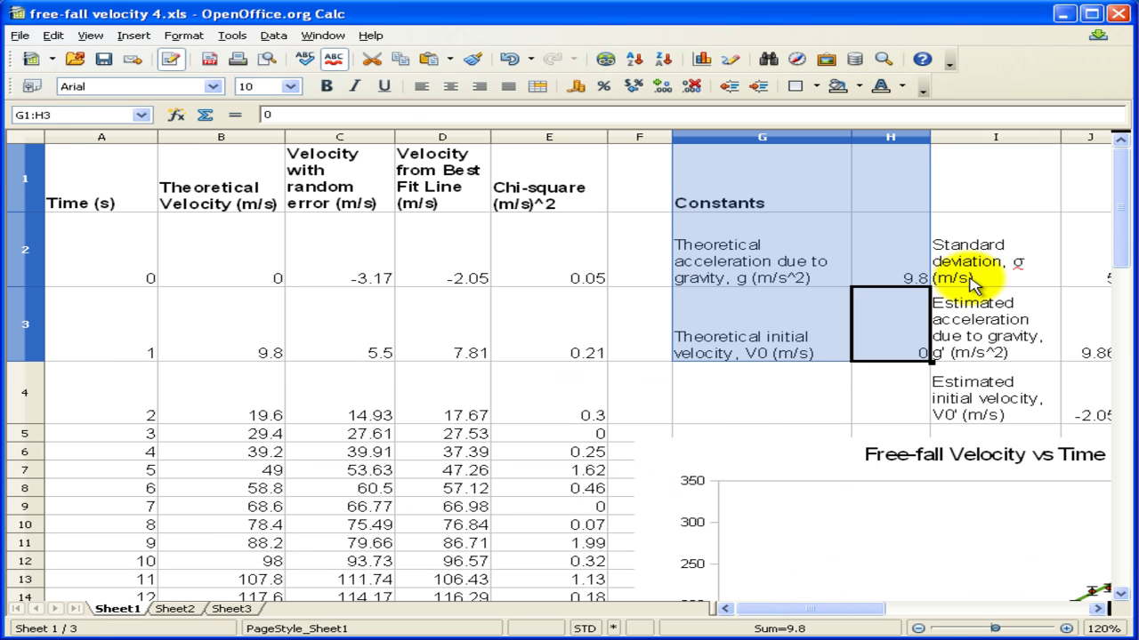
pyautogui.moveTo(1017, 255); pyautogui.dragTo(1083, 260)
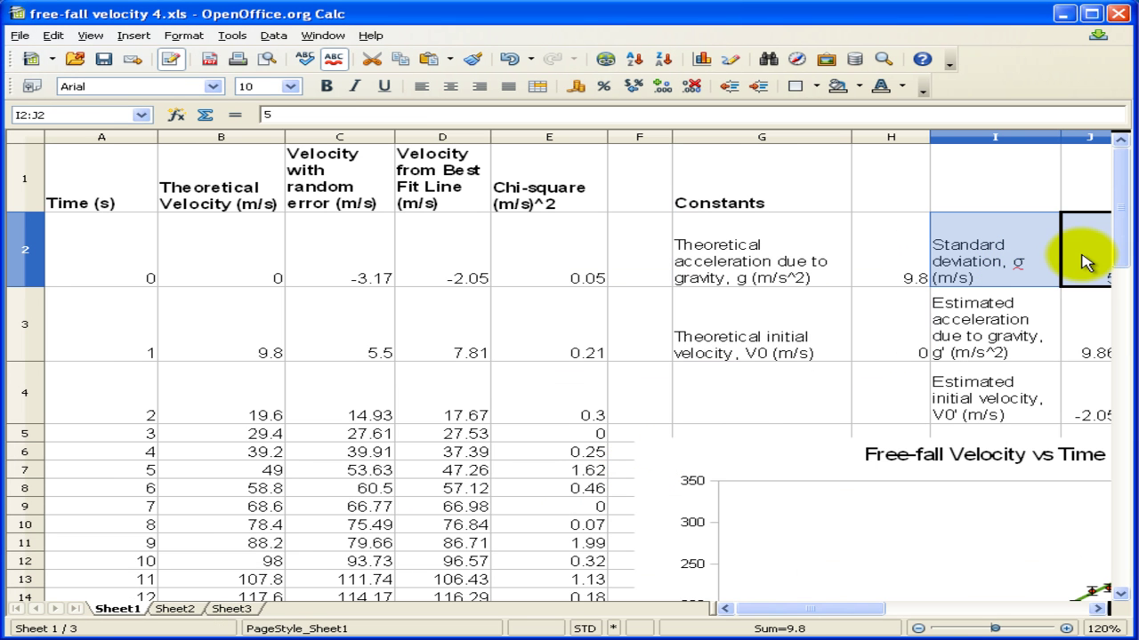
pyautogui.rightClick(1032, 258)
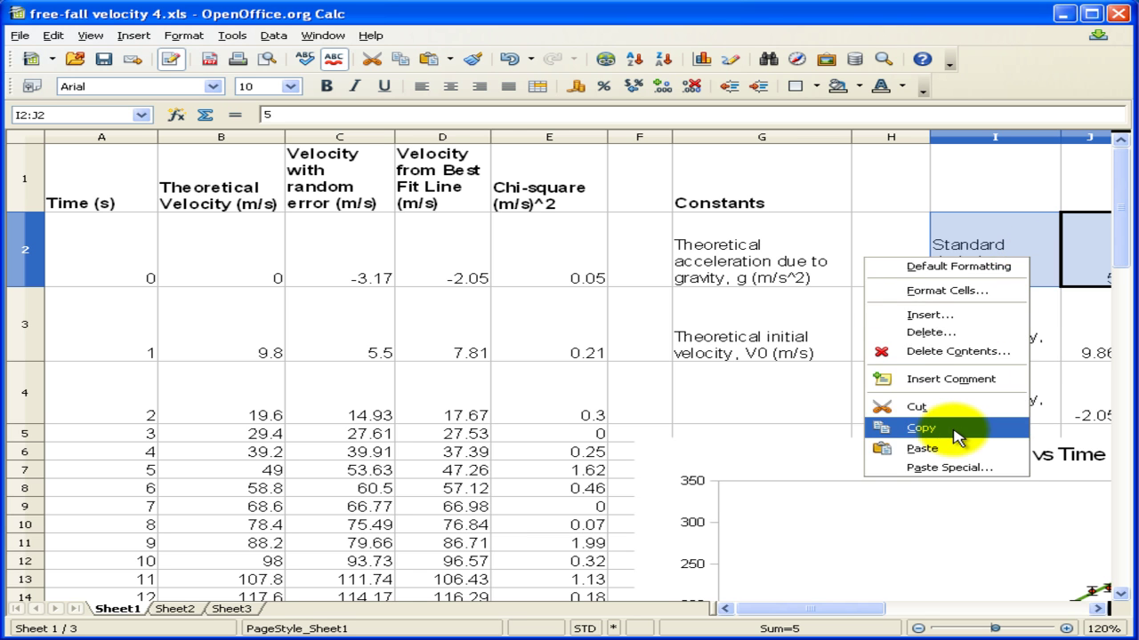
pyautogui.click(925, 428)
pyautogui.hotkey('alt', 'Tab')
pyautogui.rightClick(819, 233)
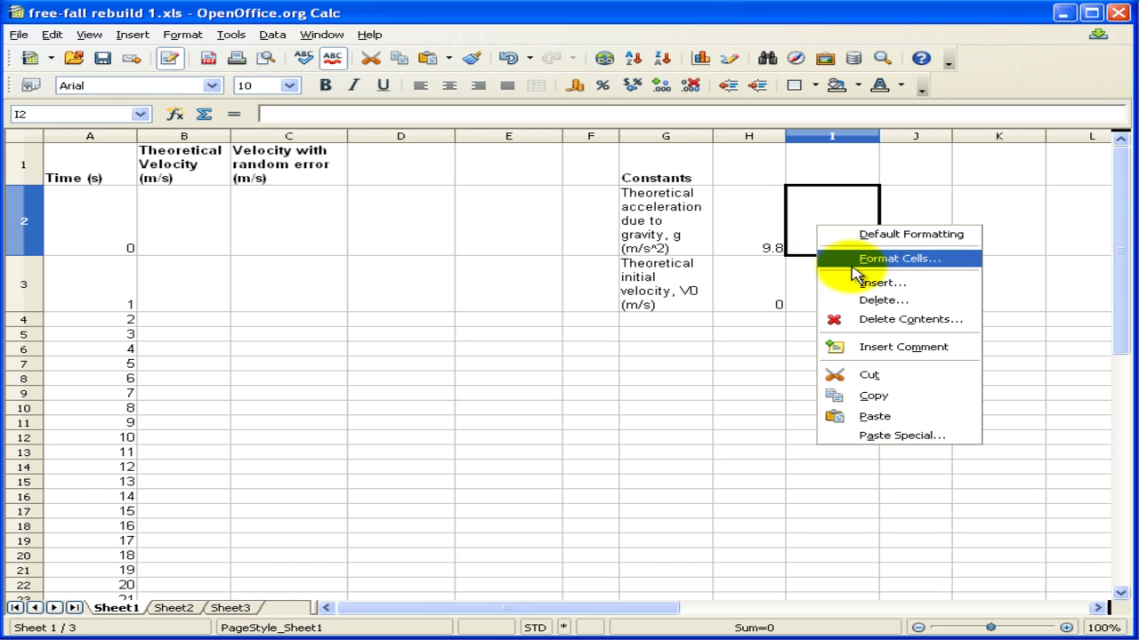
pyautogui.click(874, 416)
# Step: Switch to the OneNote page "free-fall spreadsheet example: Video 2" and handwrite v_f = v_0 + a Δt in blue ink
pyautogui.click(208, 219)
pyautogui.write('=')
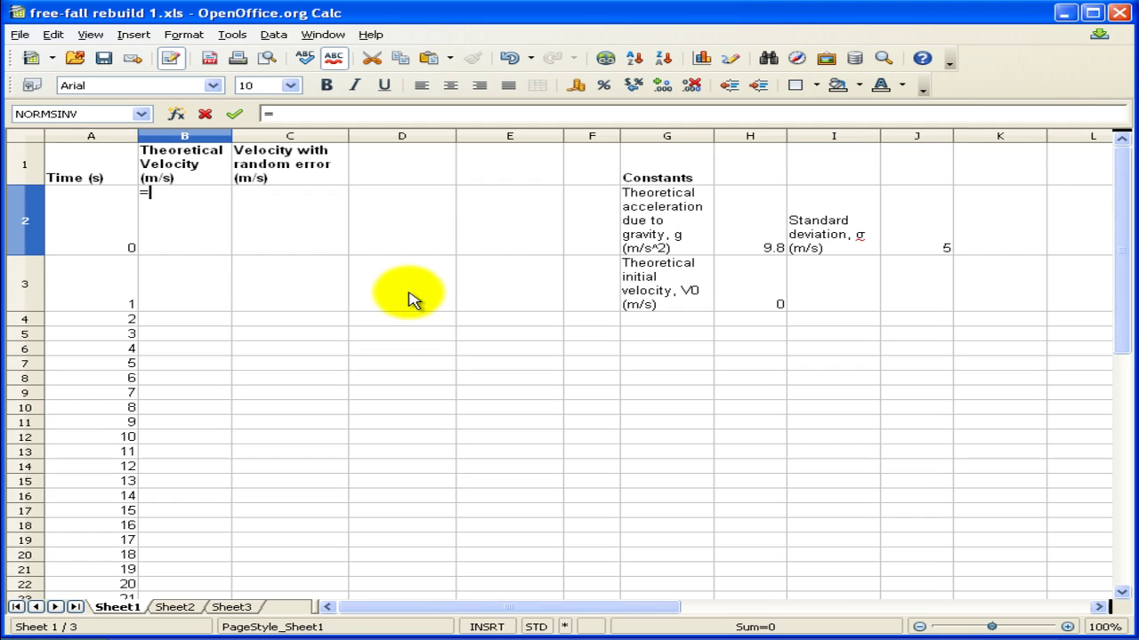
pyautogui.click(391, 634)
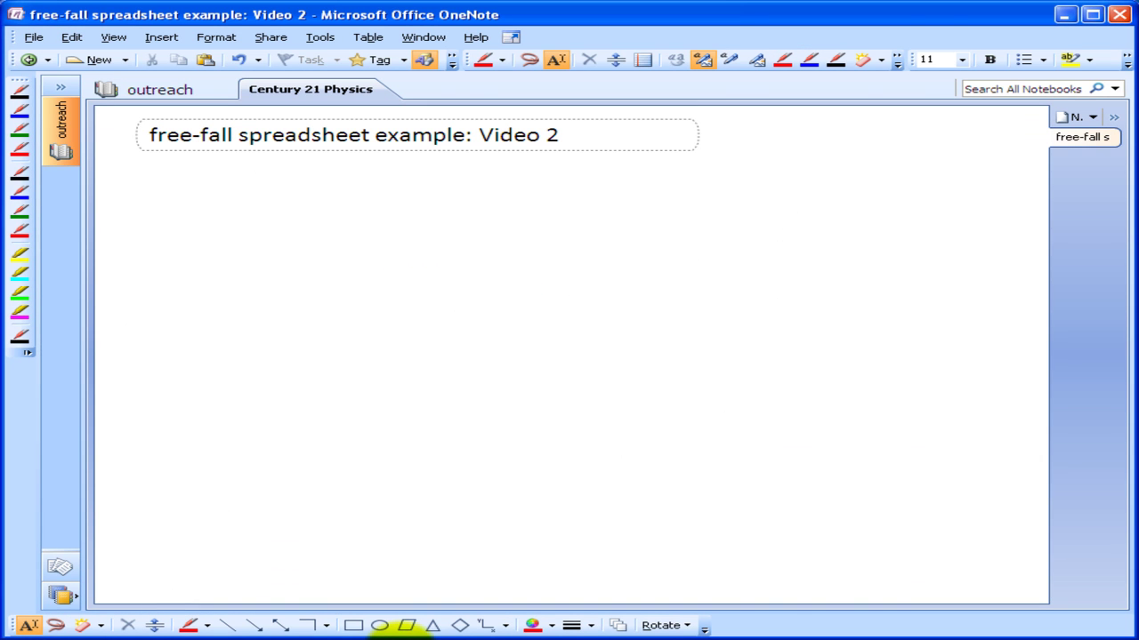
pyautogui.click(20, 190)
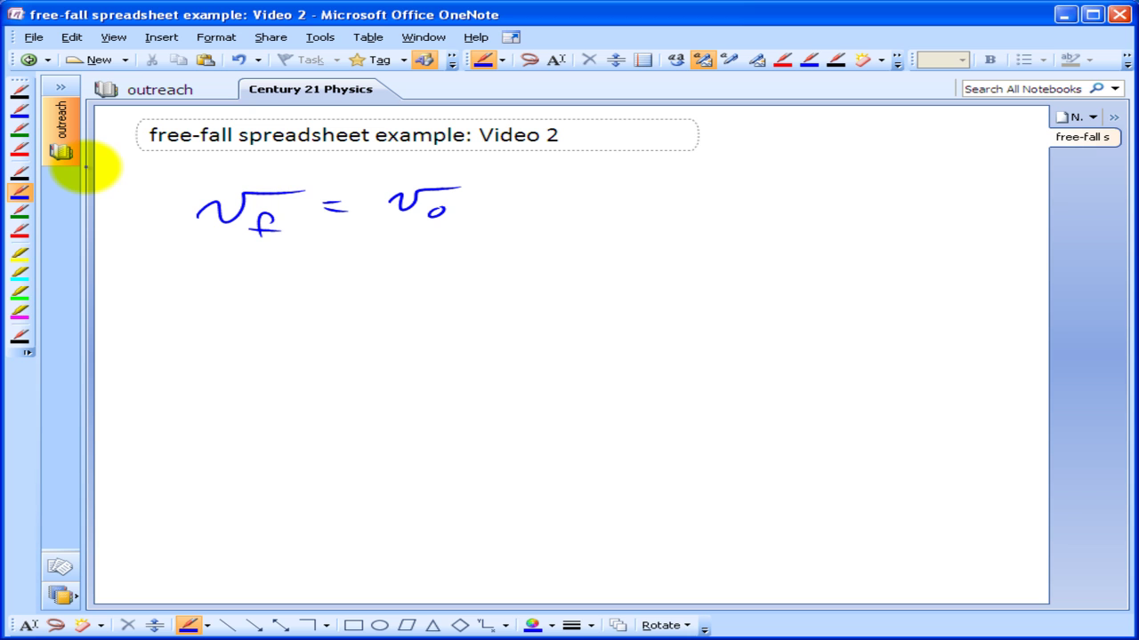
pyautogui.moveTo(487, 201)
pyautogui.mouseDown()
pyautogui.moveTo(519, 200)
pyautogui.moveTo(500, 213)
pyautogui.moveTo(610, 207)
pyautogui.moveTo(620, 192)
pyautogui.moveTo(594, 209)
pyautogui.moveTo(658, 203)
pyautogui.moveTo(661, 192)
pyautogui.mouseUp()
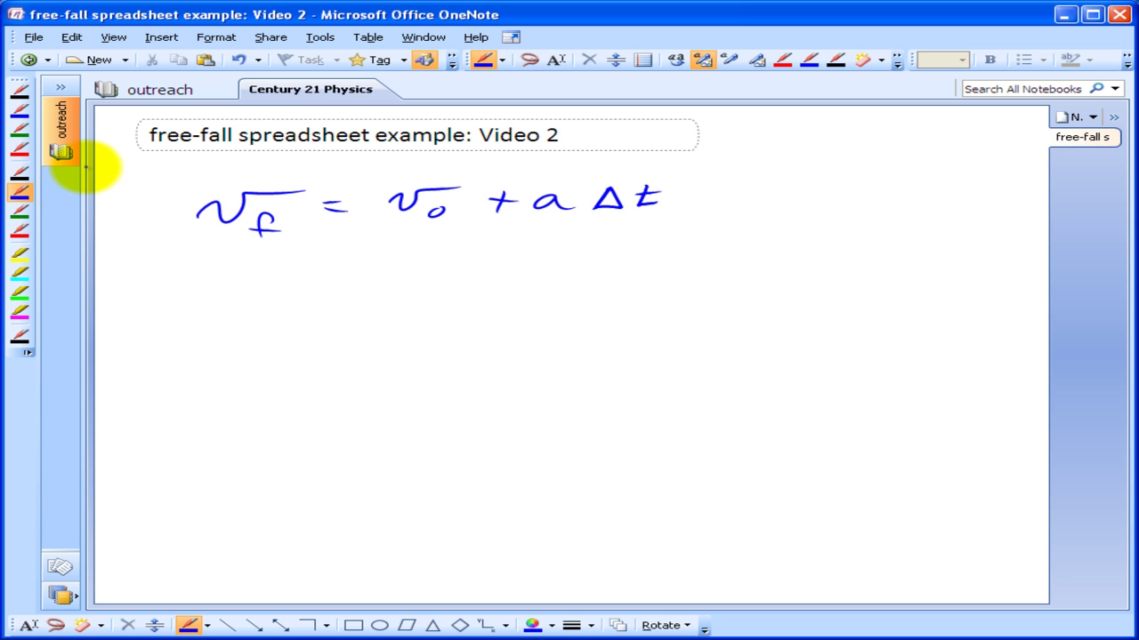
# Step: Circle Δt and expand it in red as t_f − t_i, strike t_i to 0 in green, and write a blue t below
pyautogui.click(19, 229)
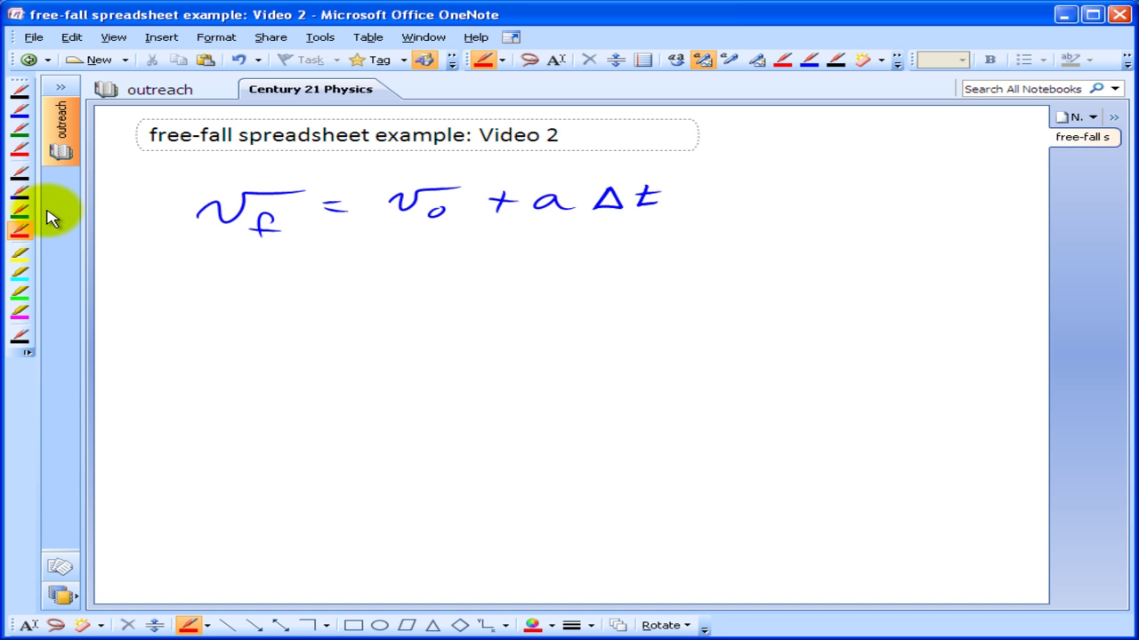
pyautogui.moveTo(669, 166); pyautogui.dragTo(653, 174)
pyautogui.moveTo(628, 227)
pyautogui.mouseDown()
pyautogui.moveTo(786, 211)
pyautogui.moveTo(784, 192)
pyautogui.moveTo(825, 217)
pyautogui.moveTo(877, 194)
pyautogui.moveTo(919, 210)
pyautogui.moveTo(922, 191)
pyautogui.mouseUp()
pyautogui.moveTo(933, 205); pyautogui.dragTo(934, 213)
pyautogui.moveTo(849, 234)
pyautogui.mouseDown()
pyautogui.moveTo(970, 171)
pyautogui.moveTo(971, 183)
pyautogui.mouseUp()
pyautogui.moveTo(1016, 153)
pyautogui.mouseDown()
pyautogui.moveTo(1014, 175)
pyautogui.moveTo(1019, 153)
pyautogui.mouseUp()
pyautogui.click(20, 190)
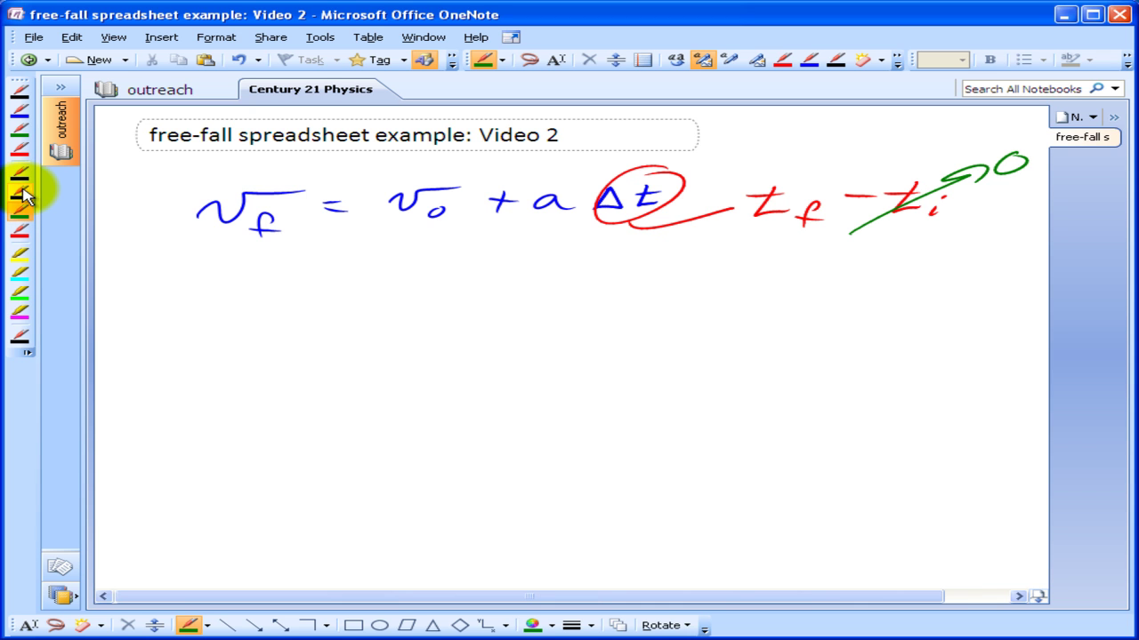
pyautogui.moveTo(626, 287)
pyautogui.mouseDown()
pyautogui.moveTo(644, 327)
pyautogui.moveTo(634, 304)
pyautogui.mouseUp()
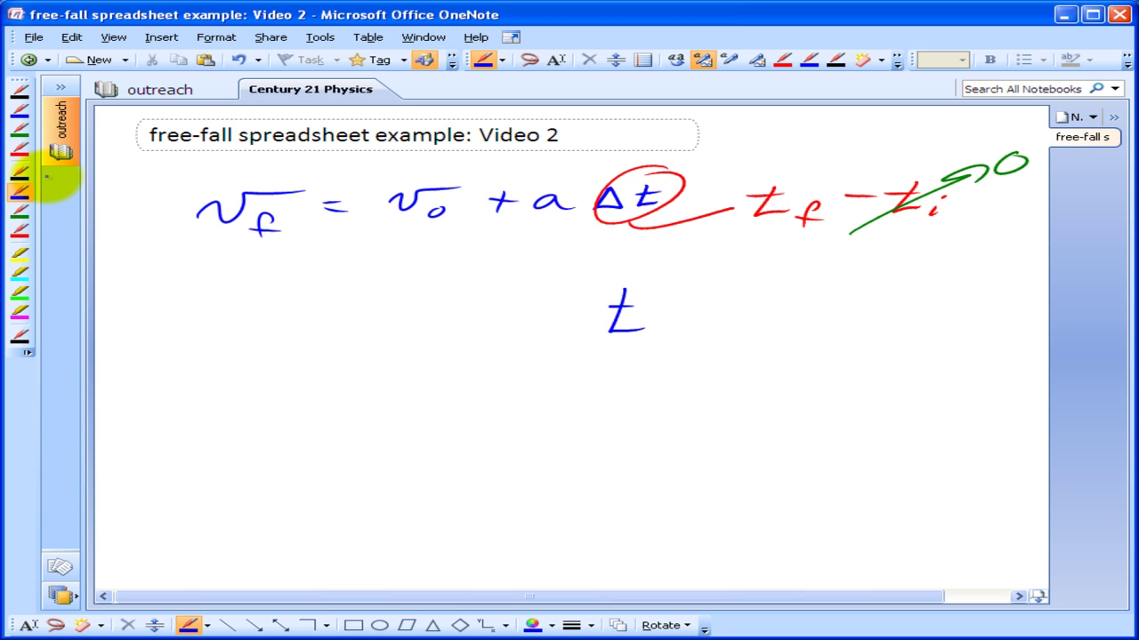
# Step: Circle + a in red and label it −g, and write −g in blue in front of the lower t
pyautogui.click(21, 228)
pyautogui.moveTo(571, 177); pyautogui.dragTo(578, 182)
pyautogui.moveTo(562, 225)
pyautogui.mouseDown()
pyautogui.moveTo(774, 249)
pyautogui.moveTo(845, 287)
pyautogui.moveTo(794, 281)
pyautogui.mouseUp()
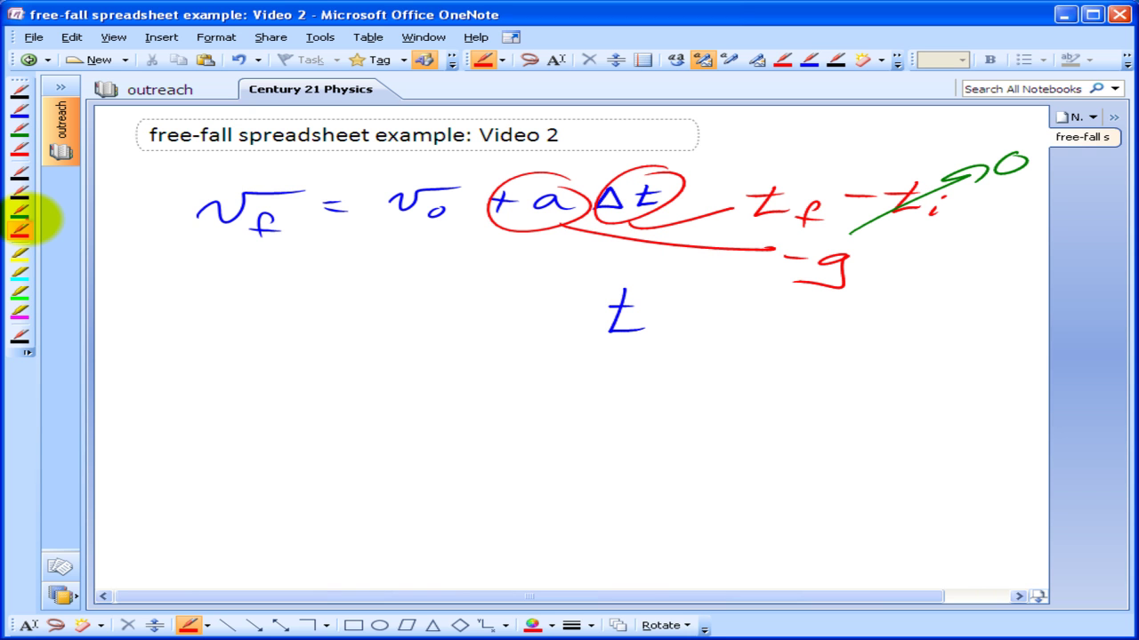
pyautogui.click(20, 189)
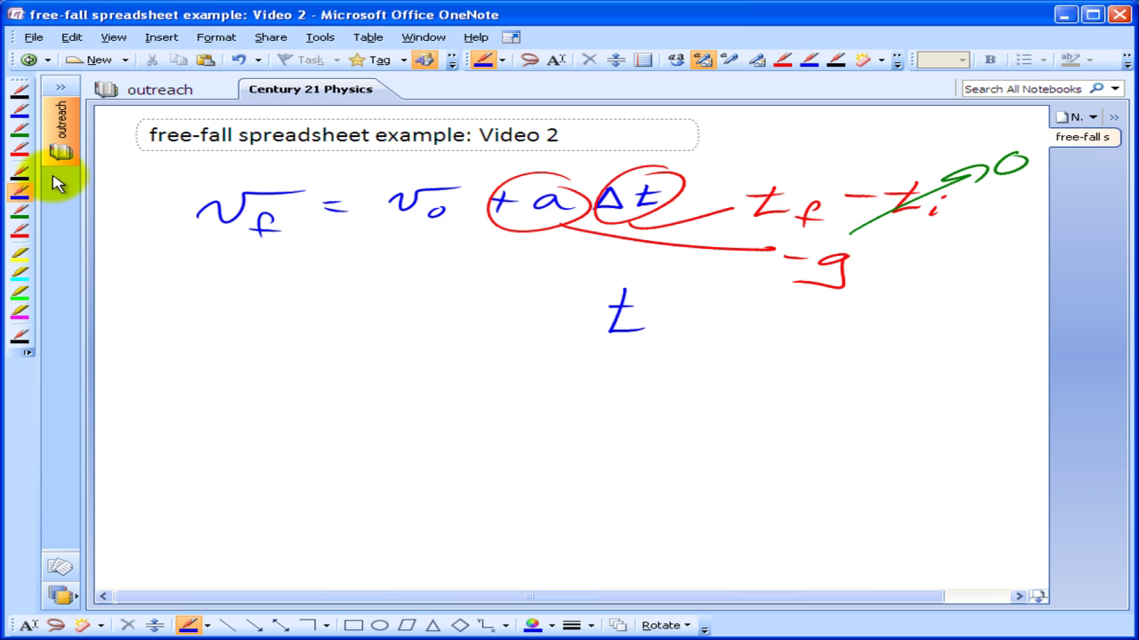
pyautogui.moveTo(505, 311)
pyautogui.mouseDown()
pyautogui.moveTo(546, 311)
pyautogui.moveTo(557, 336)
pyautogui.mouseUp()
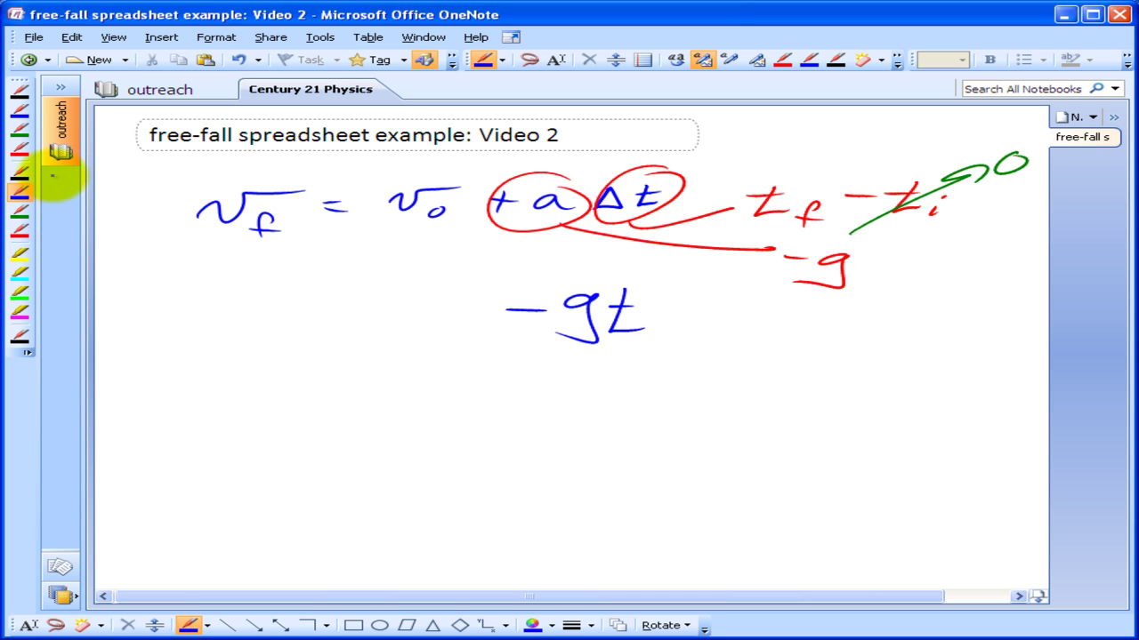
# Step: Complete the second handwritten equation as v_f = v_0 − gt in blue ink
pyautogui.moveTo(398, 308)
pyautogui.mouseDown()
pyautogui.moveTo(422, 322)
pyautogui.moveTo(468, 299)
pyautogui.mouseUp()
pyautogui.moveTo(455, 318)
pyautogui.mouseDown()
pyautogui.moveTo(445, 329)
pyautogui.moveTo(458, 317)
pyautogui.mouseUp()
pyautogui.moveTo(202, 311)
pyautogui.mouseDown()
pyautogui.moveTo(264, 299)
pyautogui.moveTo(259, 341)
pyautogui.moveTo(283, 329)
pyautogui.mouseUp()
pyautogui.moveTo(307, 303); pyautogui.dragTo(333, 301)
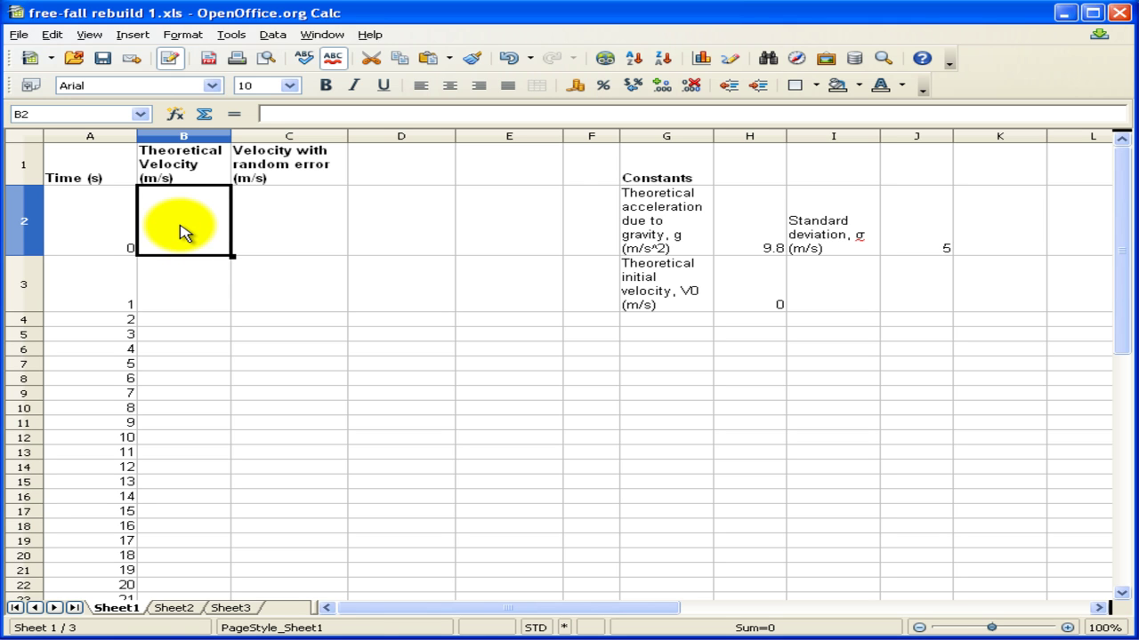
# Step: In free-fall rebuild 1.xls, build the theoretical velocity formula =H3+H2*A2 in cell B2
pyautogui.write('=')
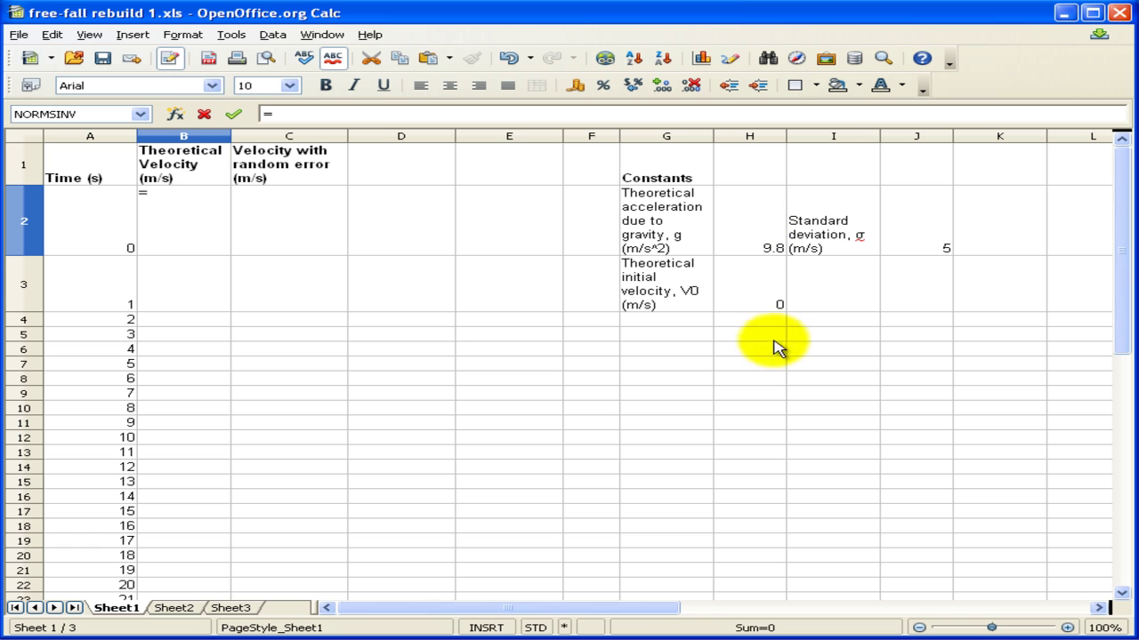
pyautogui.click(752, 296)
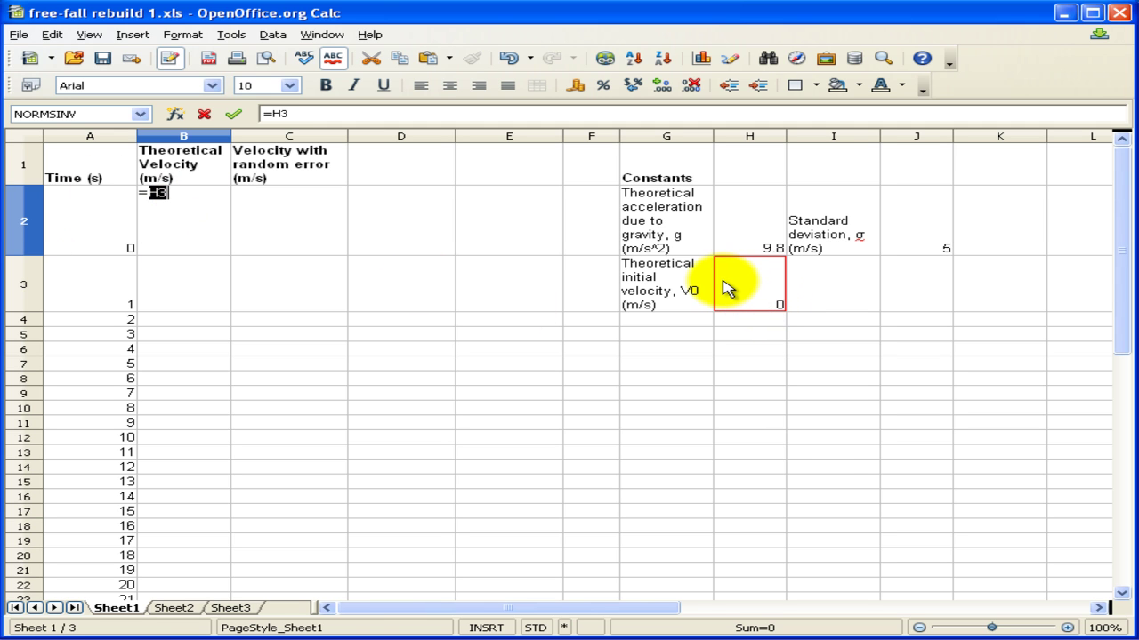
pyautogui.write('+')
pyautogui.click(756, 234)
pyautogui.write('*')
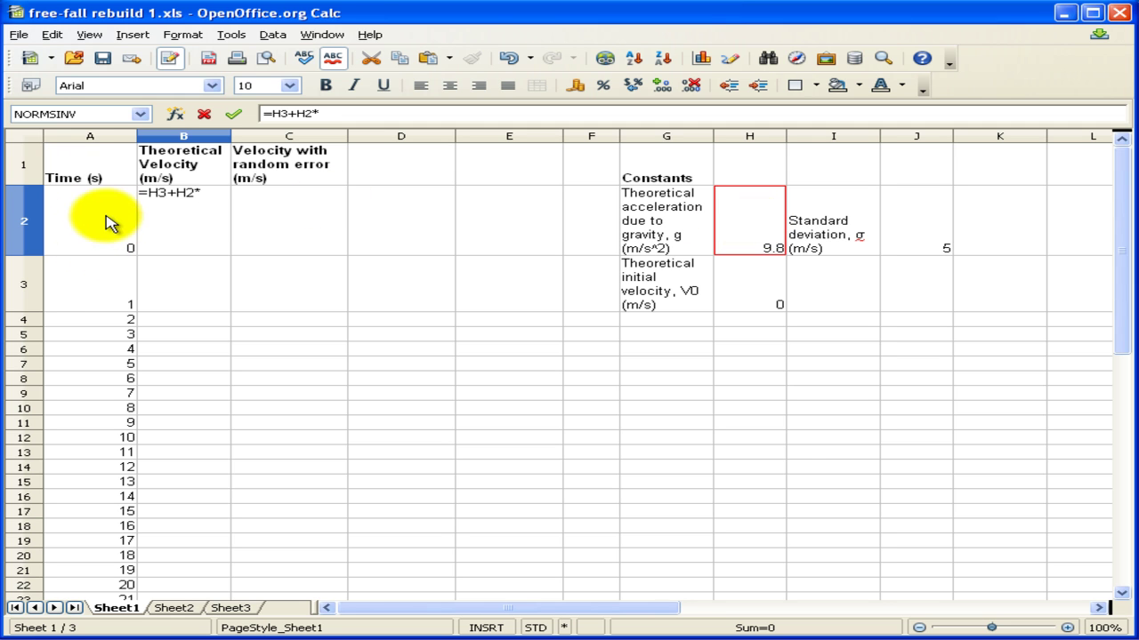
pyautogui.click(94, 240)
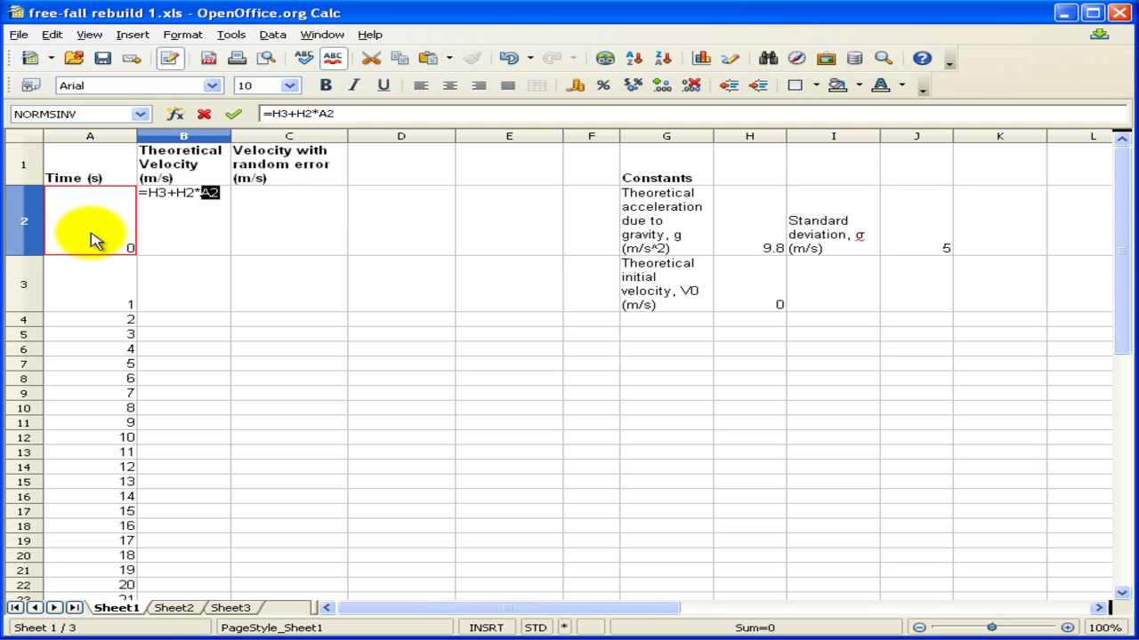
# Step: Make the H3 and H2 references absolute so the B2 formula is =$H$3+$H$2*A2, and enter it
pyautogui.click(152, 194)
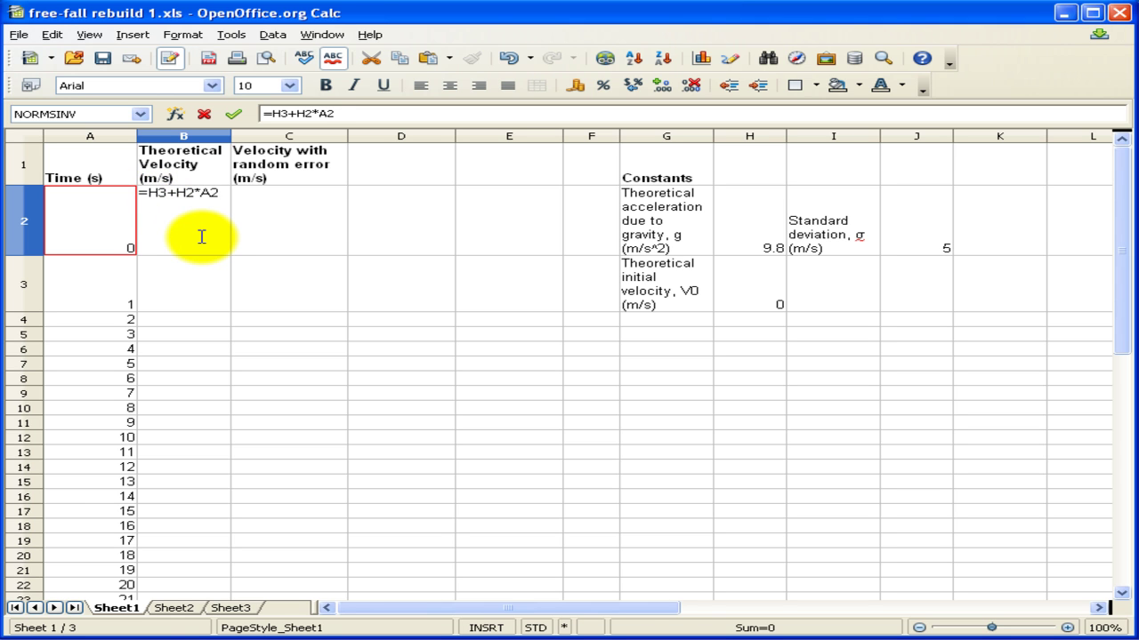
pyautogui.write('$')
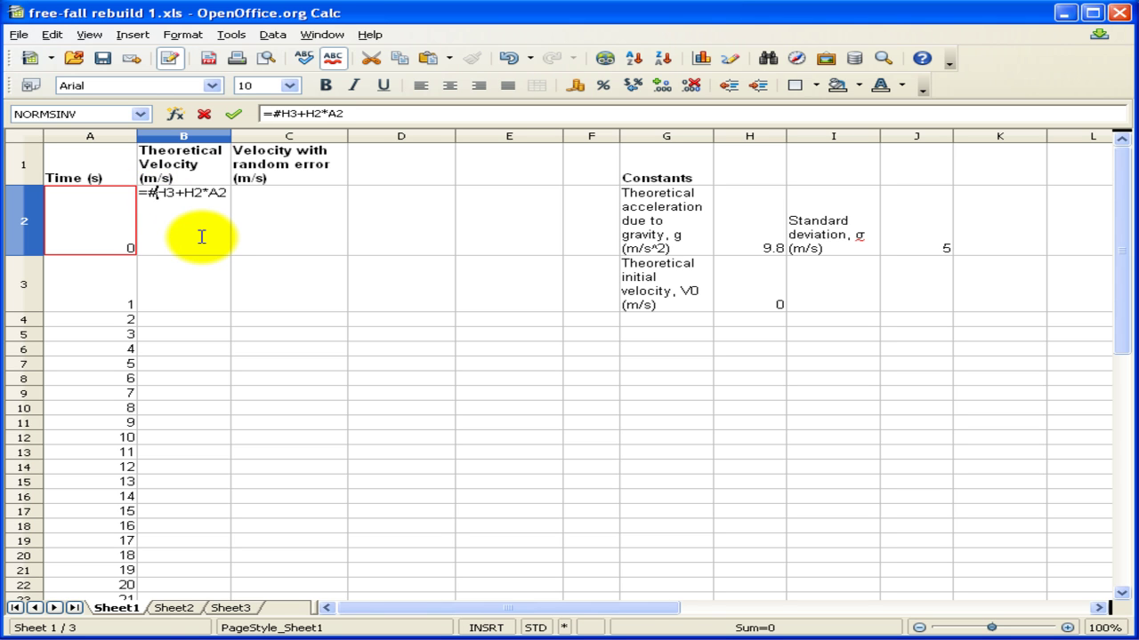
pyautogui.press('BackSpace')
pyautogui.write('$H$')
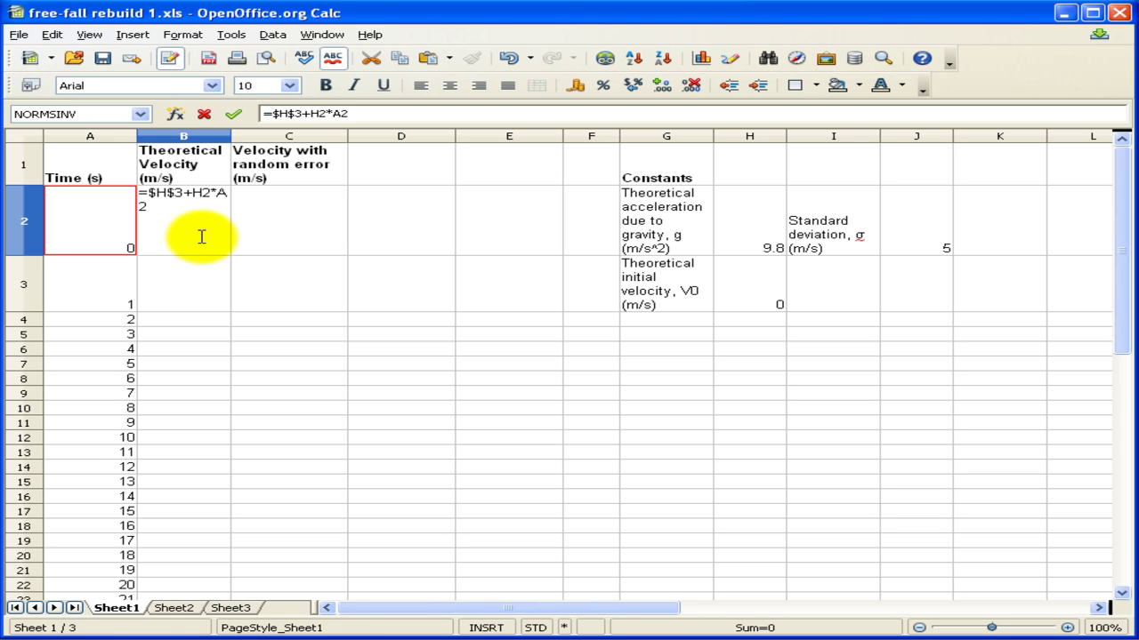
pyautogui.press('Right')
pyautogui.press('Right')
pyautogui.write('$H$')
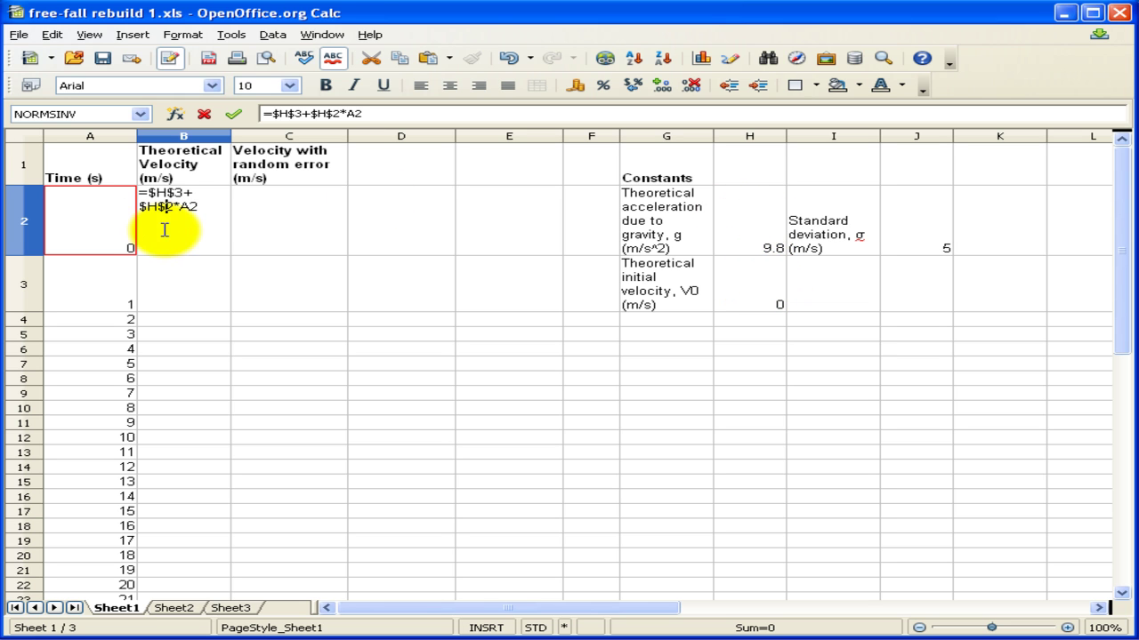
pyautogui.press('Return')
# Step: Fill the B2 formula down through B9 and compare the references in the B2 and B3 formulas
pyautogui.click(214, 209)
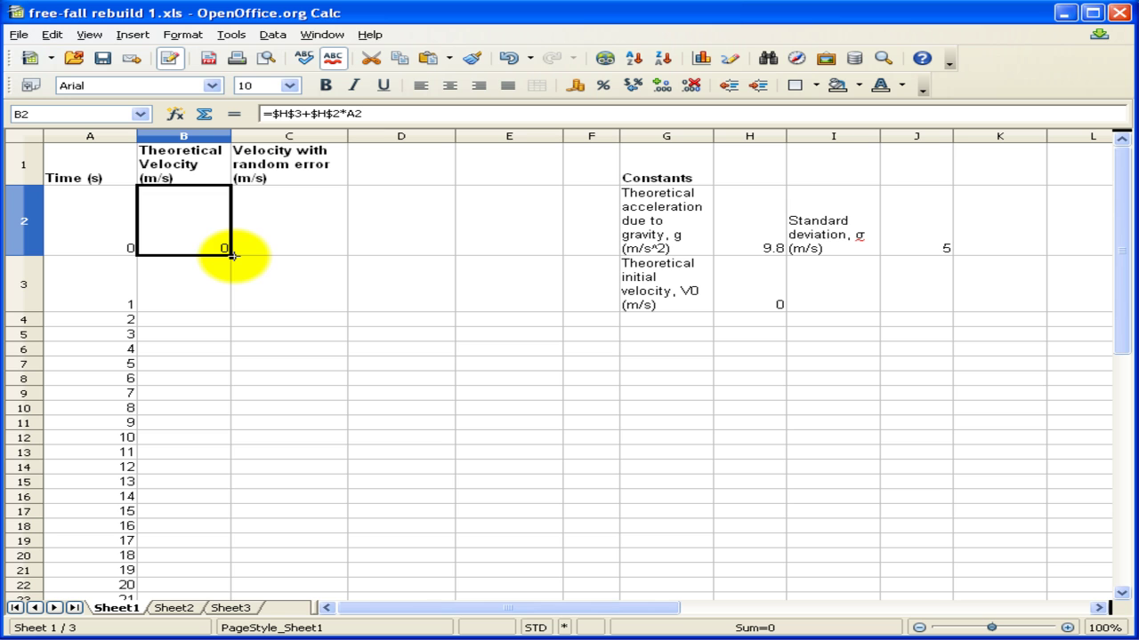
pyautogui.moveTo(231, 256); pyautogui.dragTo(232, 402)
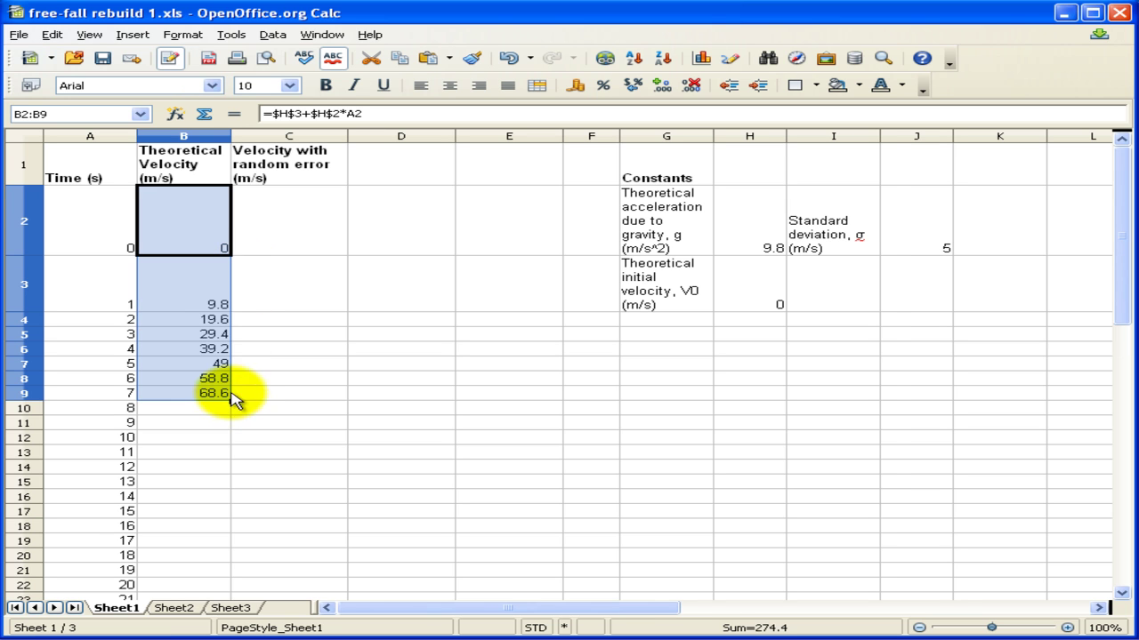
pyautogui.click(192, 296)
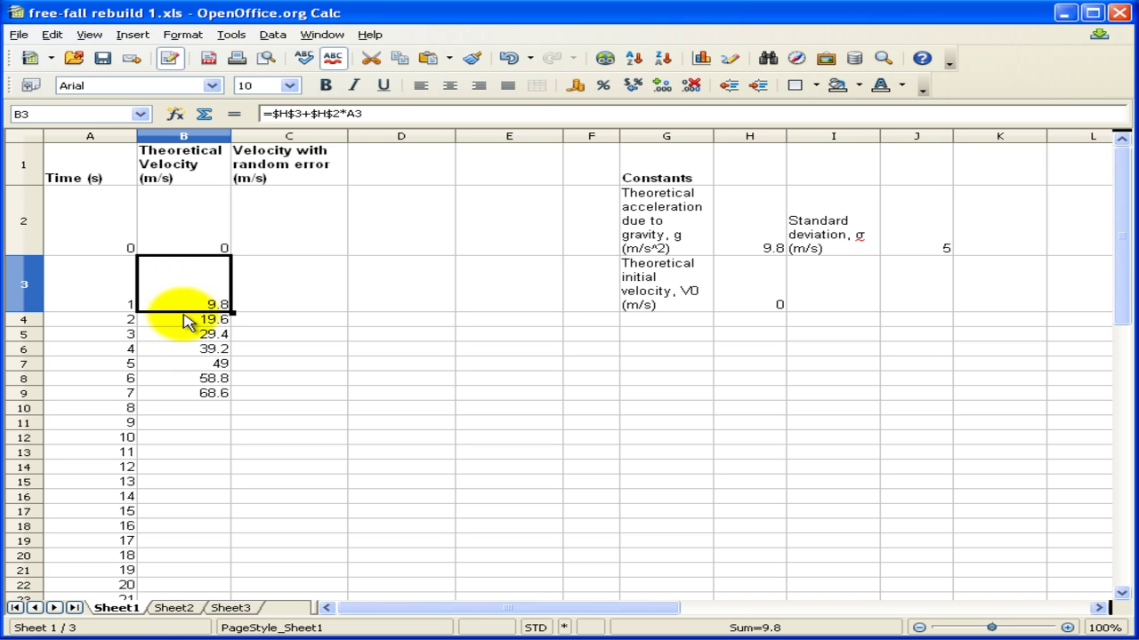
pyautogui.click(194, 221)
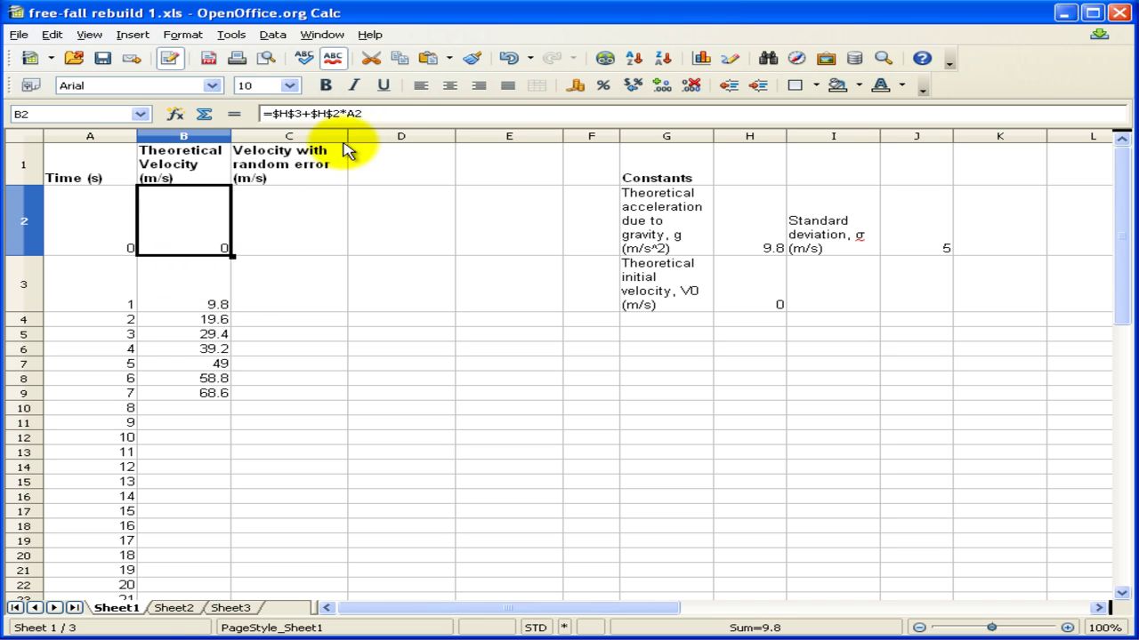
pyautogui.click(196, 298)
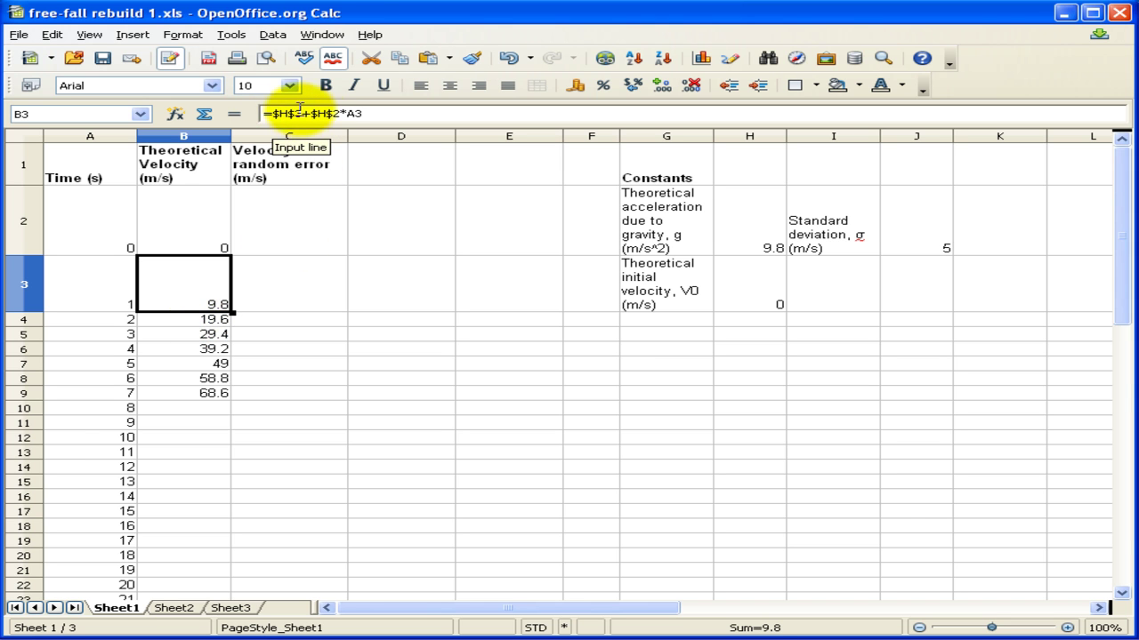
# Step: Examine the filled formulas in B4 and B5, comparing the absolute $H$3 and $H$2 references with the relative column A reference
pyautogui.click(200, 320)
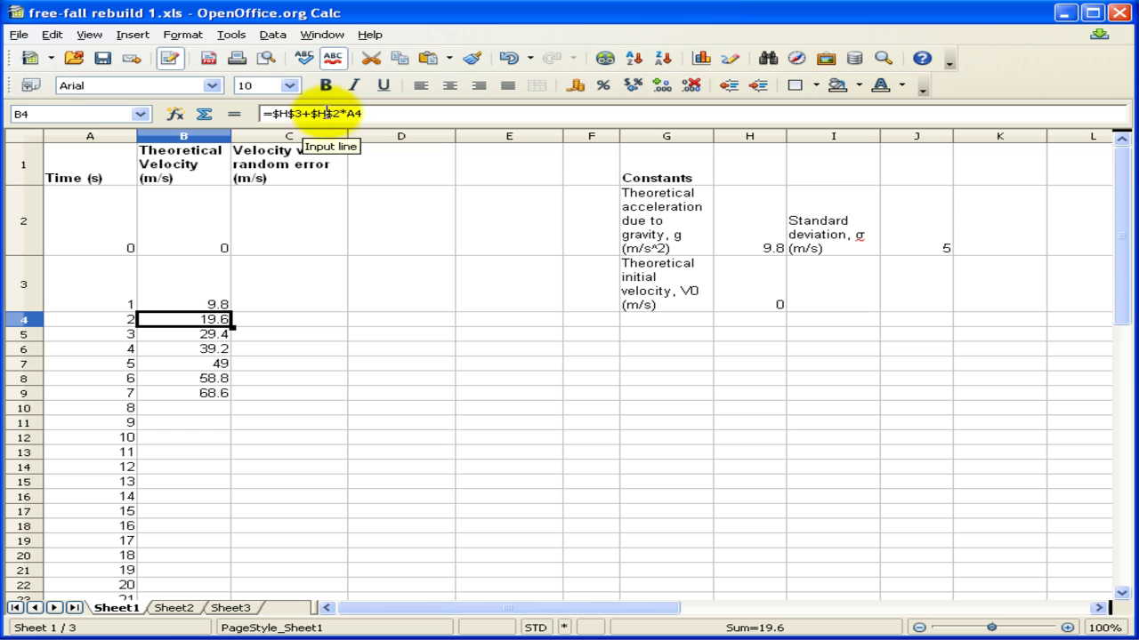
pyautogui.doubleClick(355, 113)
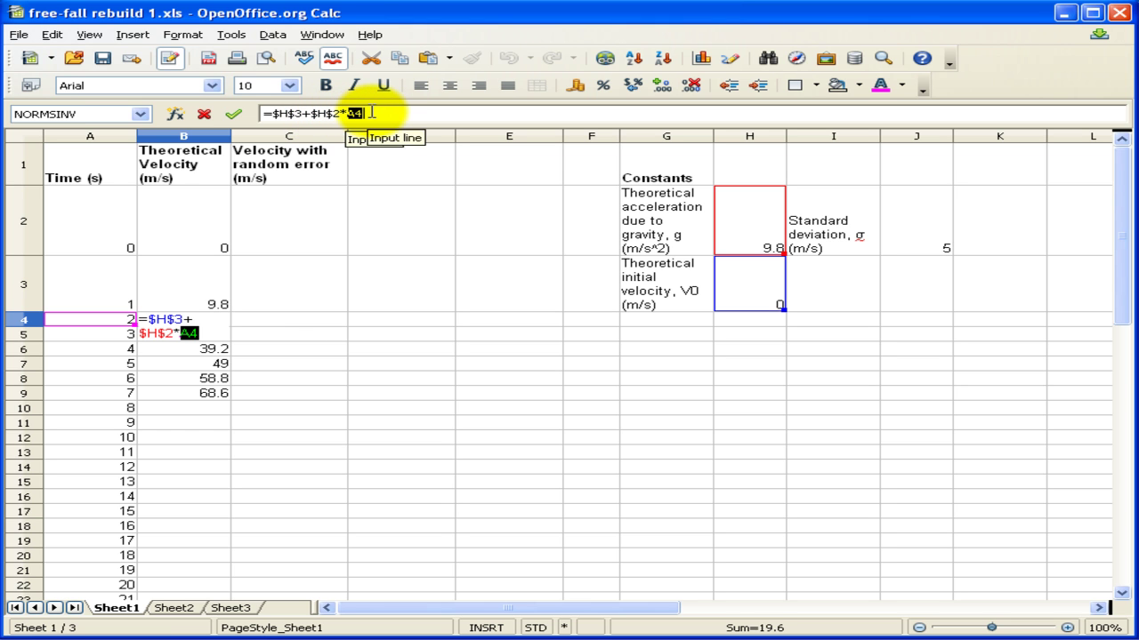
pyautogui.press('Escape')
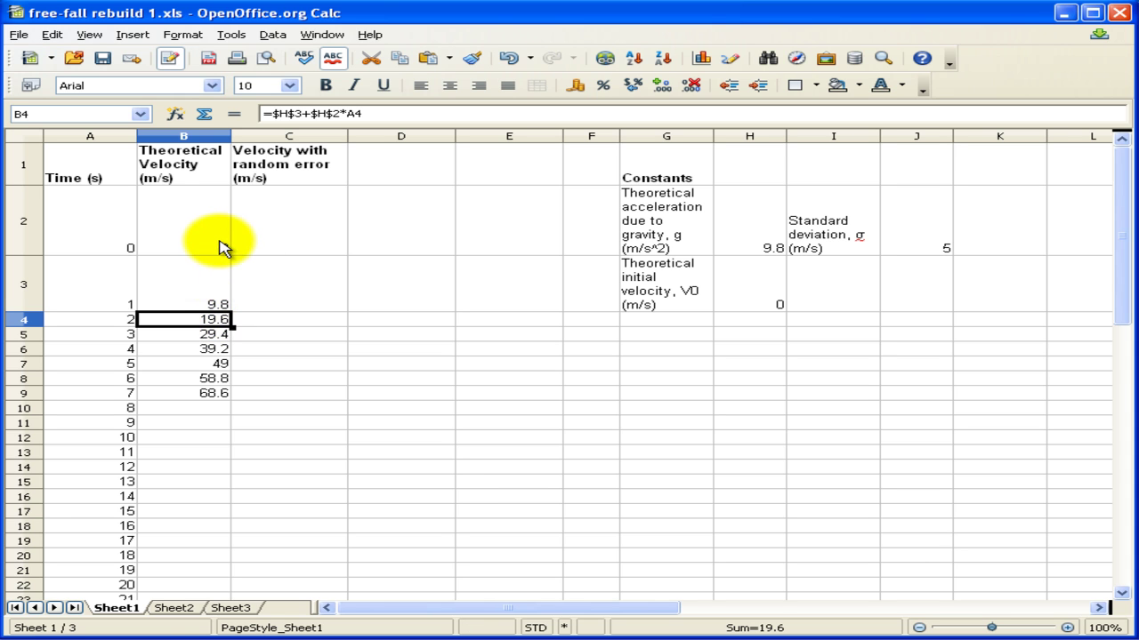
pyautogui.click(206, 334)
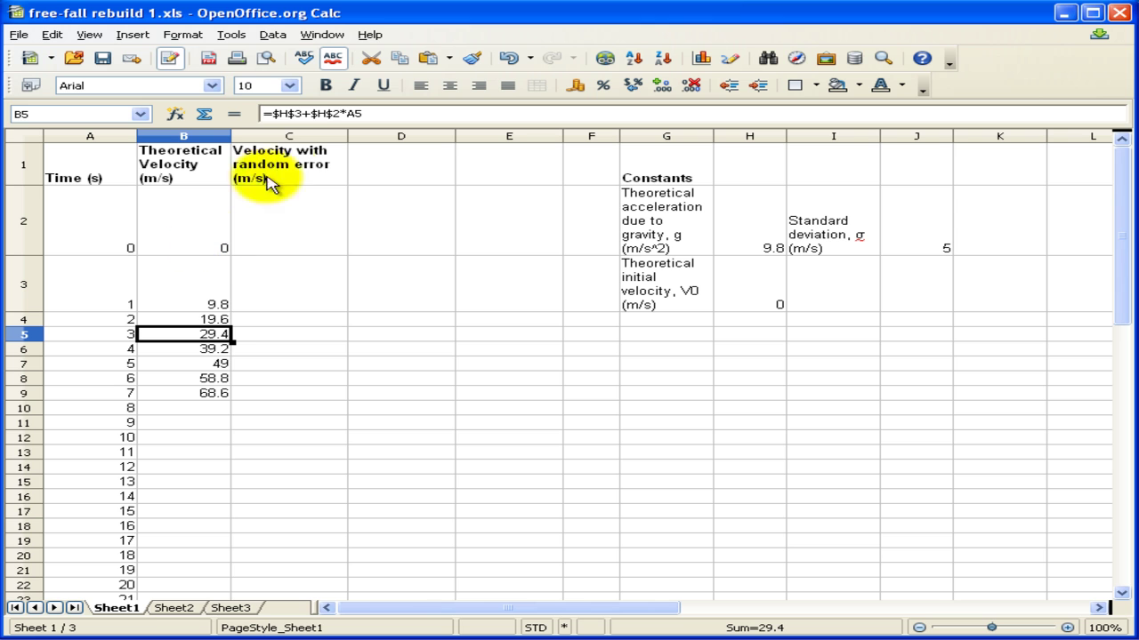
pyautogui.moveTo(273, 113); pyautogui.dragTo(341, 113)
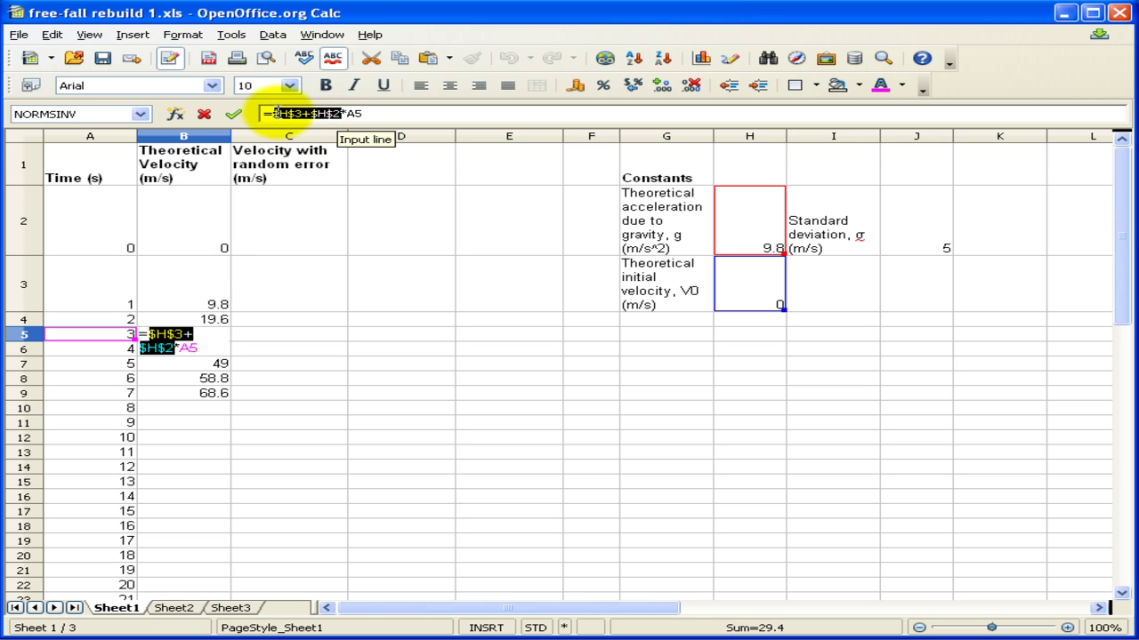
pyautogui.click(300, 116)
# Step: Fill the theoretical velocity formula from B9 down through B32
pyautogui.click(223, 393)
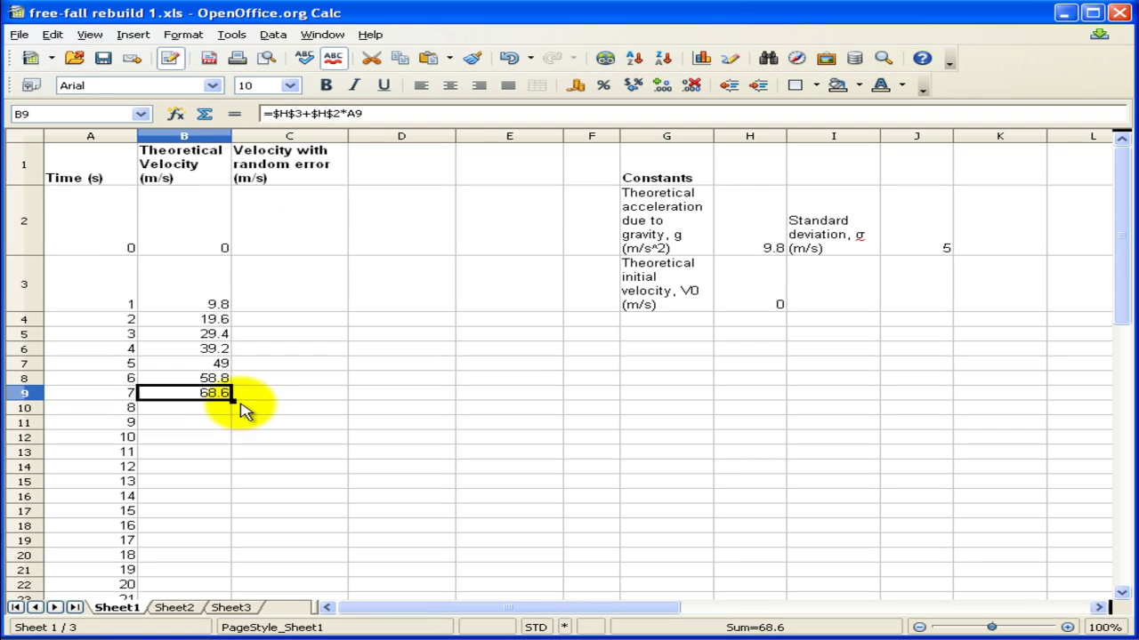
pyautogui.moveTo(230, 400); pyautogui.dragTo(205, 509)
pyautogui.scroll(3, 296, 450)
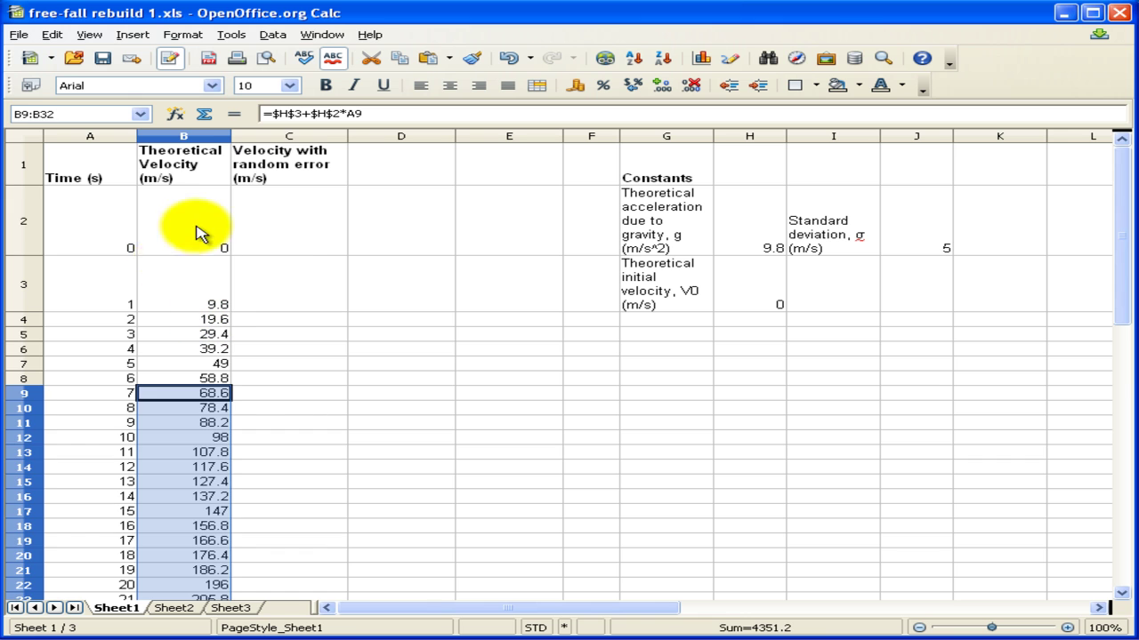
pyautogui.click(197, 238)
pyautogui.click(286, 236)
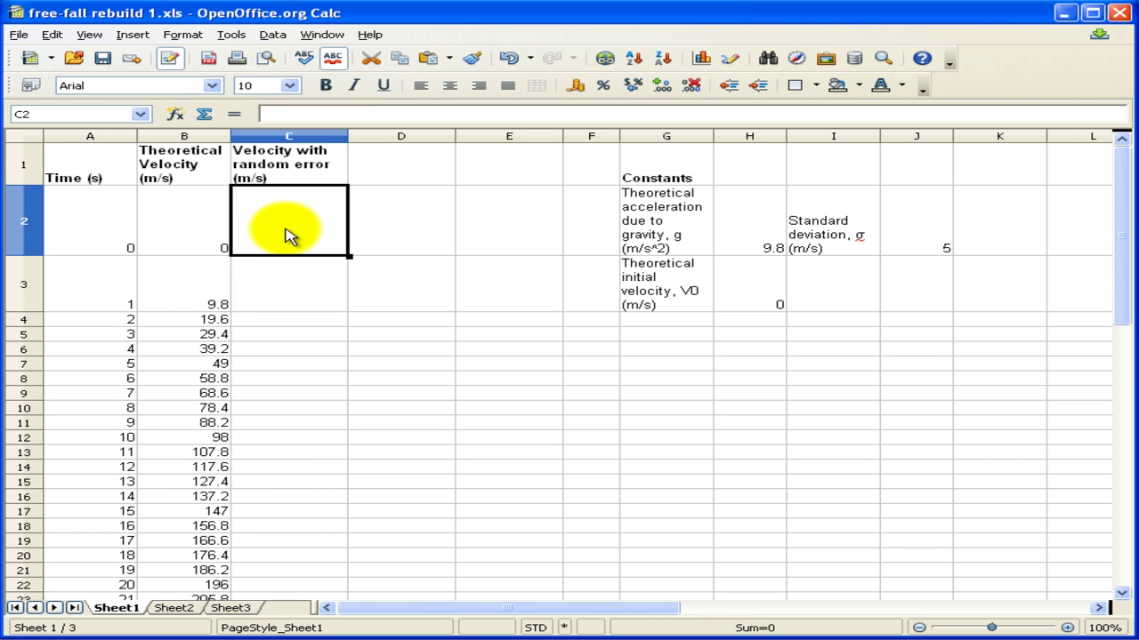
pyautogui.moveTo(216, 238); pyautogui.dragTo(203, 415)
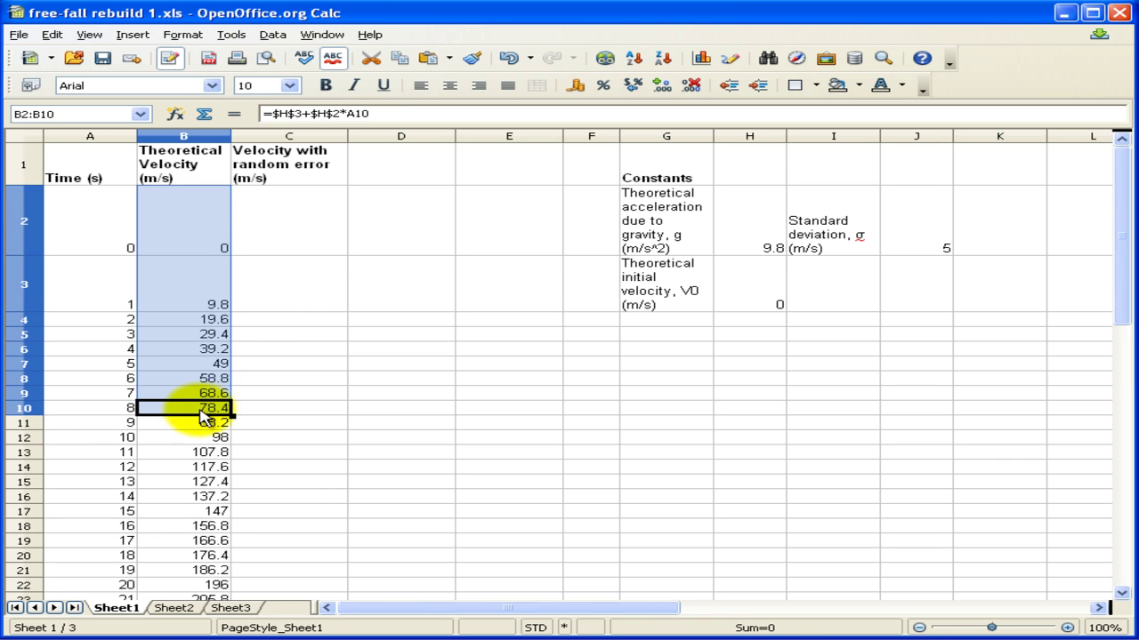
pyautogui.click(214, 236)
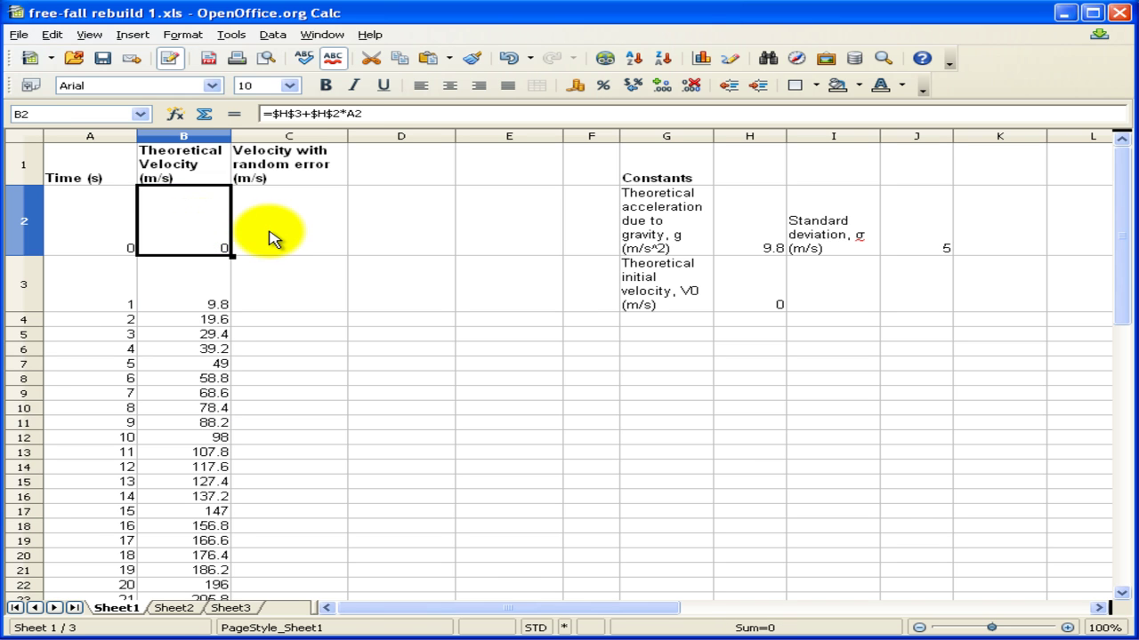
pyautogui.click(278, 235)
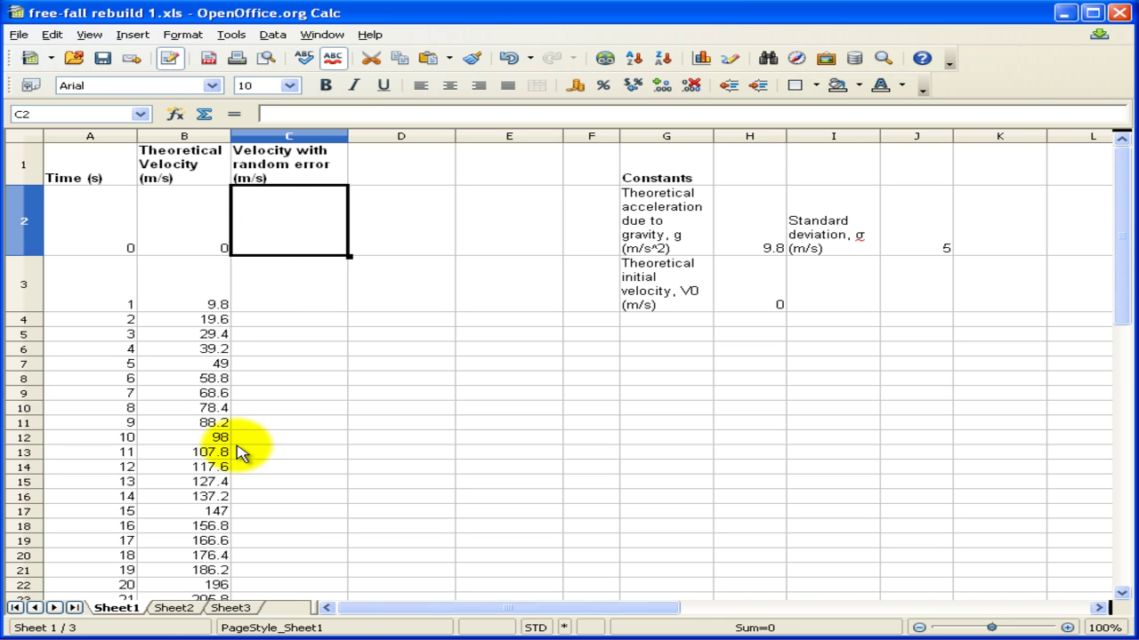
# Step: On Sheet2, clear the existing values below the Velocity with Random Error header and select cell A2
pyautogui.click(174, 608)
pyautogui.click(98, 179)
pyautogui.hotkey('ctrl', 'shift', 'Down')
pyautogui.press('Delete')
pyautogui.click(115, 182)
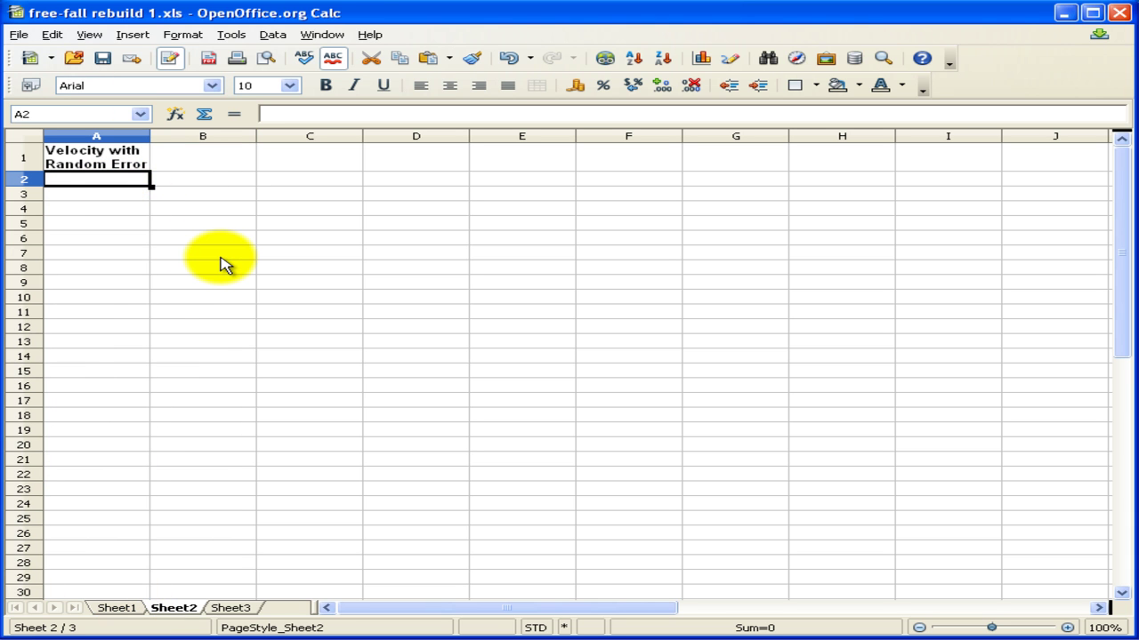
# Step: Begin the random error formula in cell A2 of Sheet2 with =NORMSINV(RAND())*
pyautogui.write('=')
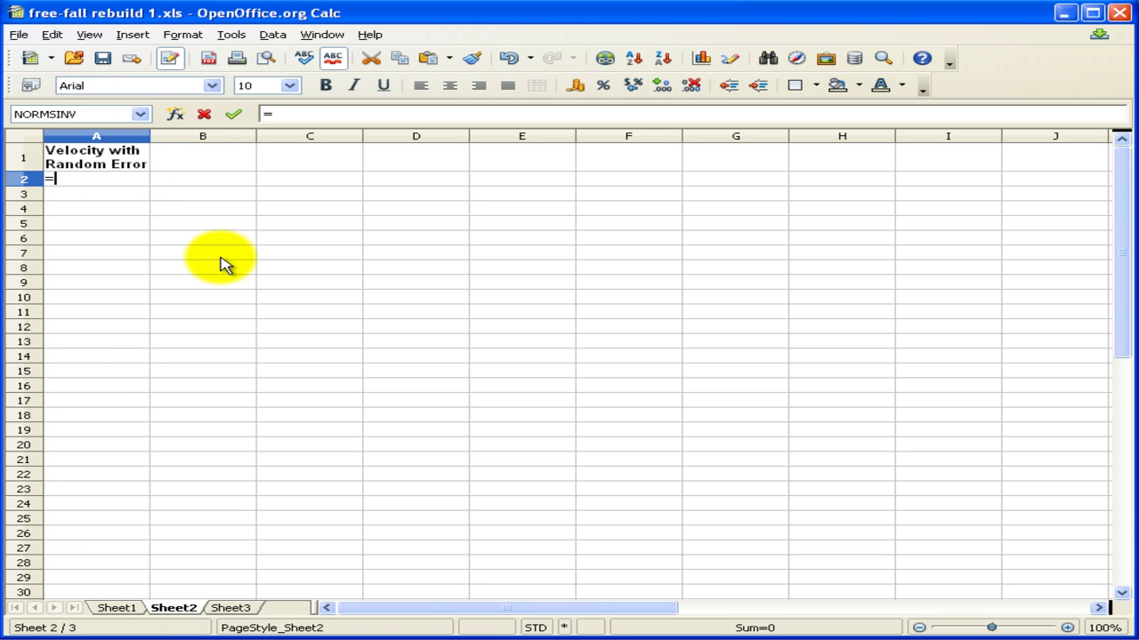
pyautogui.write('N')
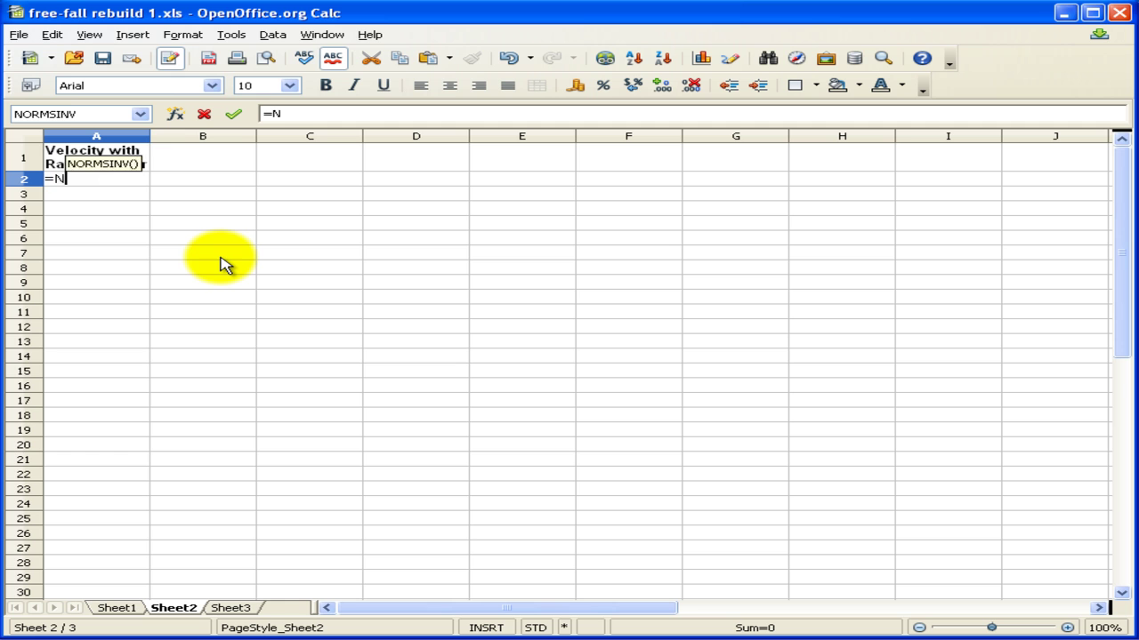
pyautogui.write('ORMSINV')
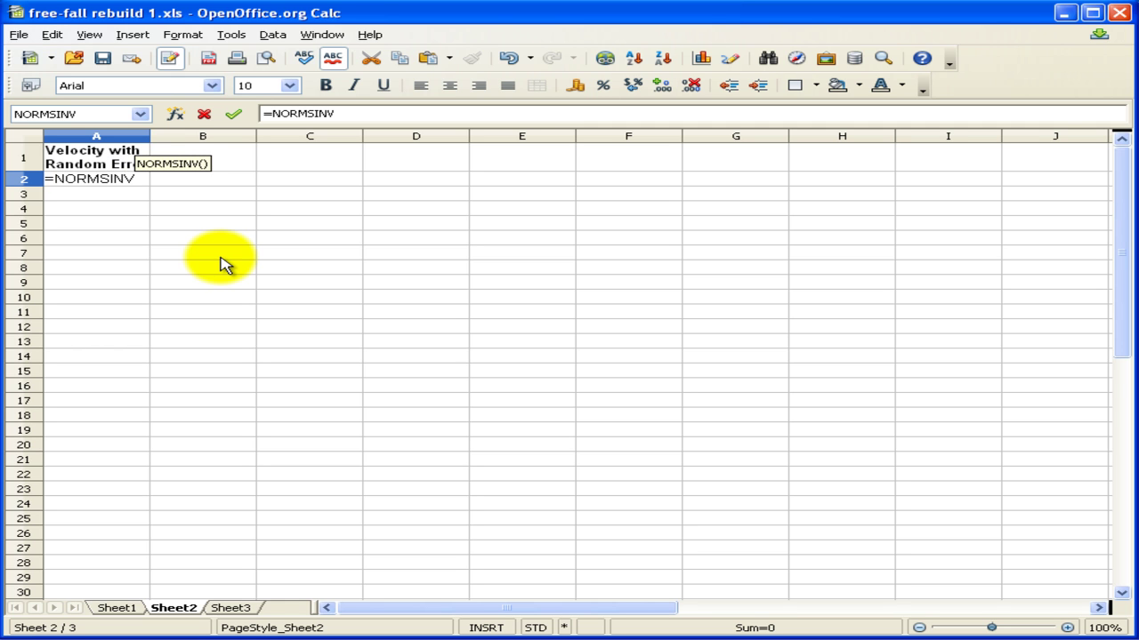
pyautogui.write('(RA')
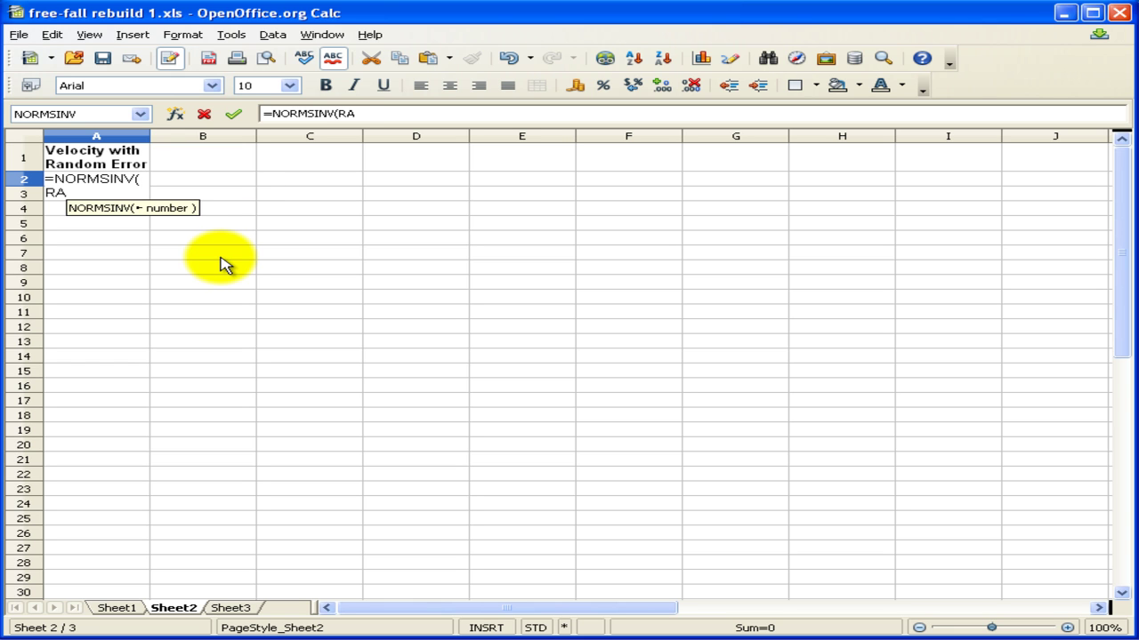
pyautogui.write('ND())')
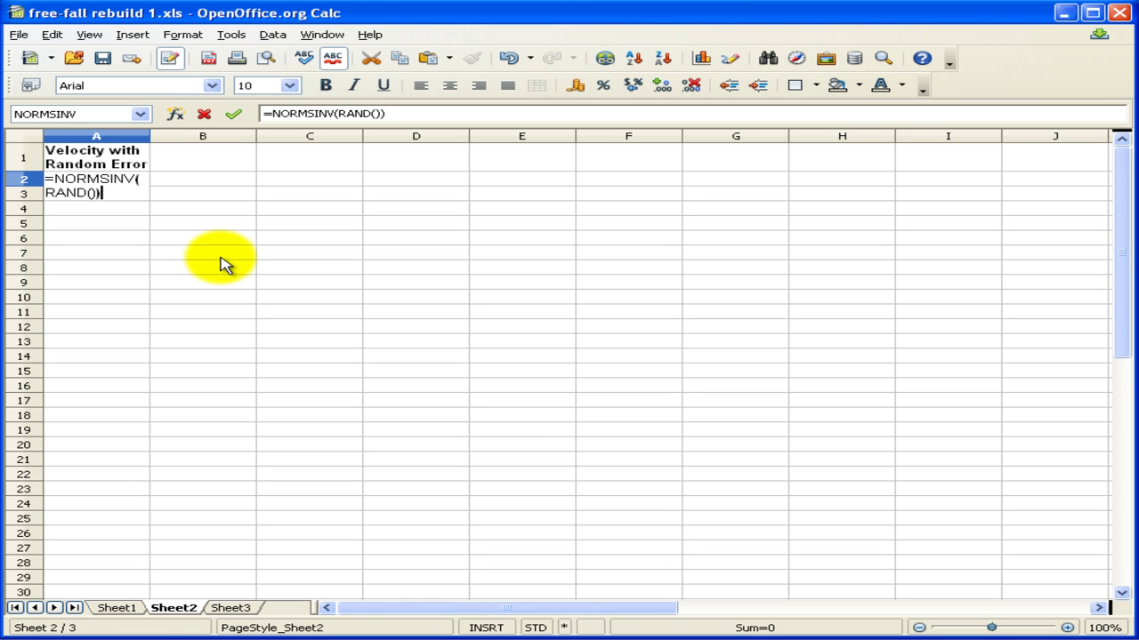
pyautogui.write('*')
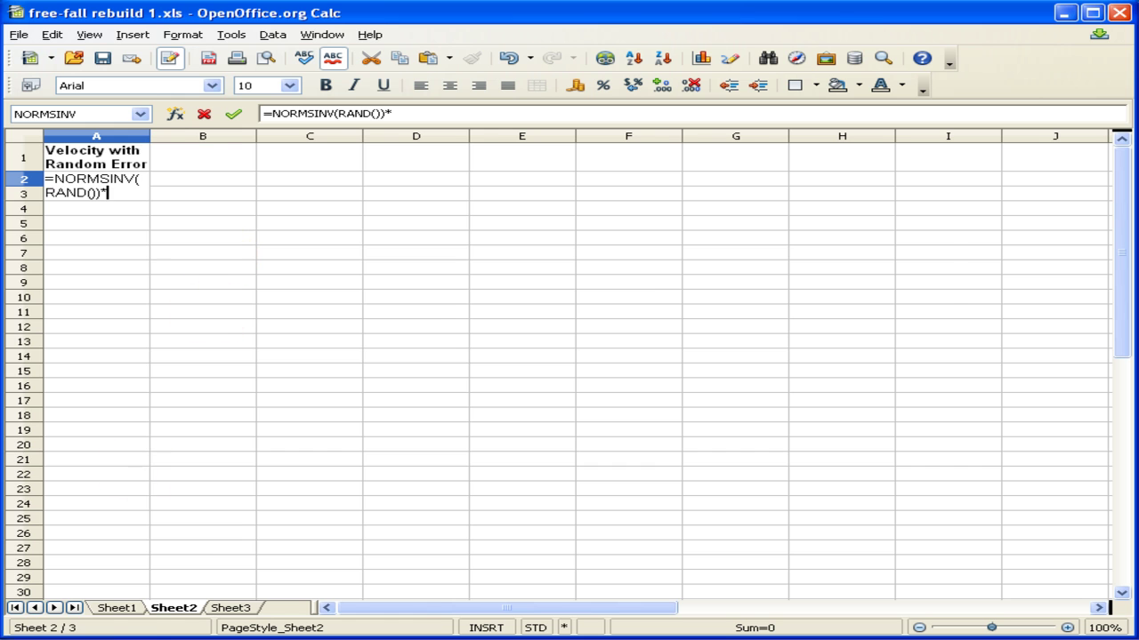
# Step: Complete the A2 formula with Sheet1's standard deviation and theoretical velocity cells as =NORMSINV(RAND())*Sheet1.$J$2+Sheet1.B2, and enter it
pyautogui.click(123, 612)
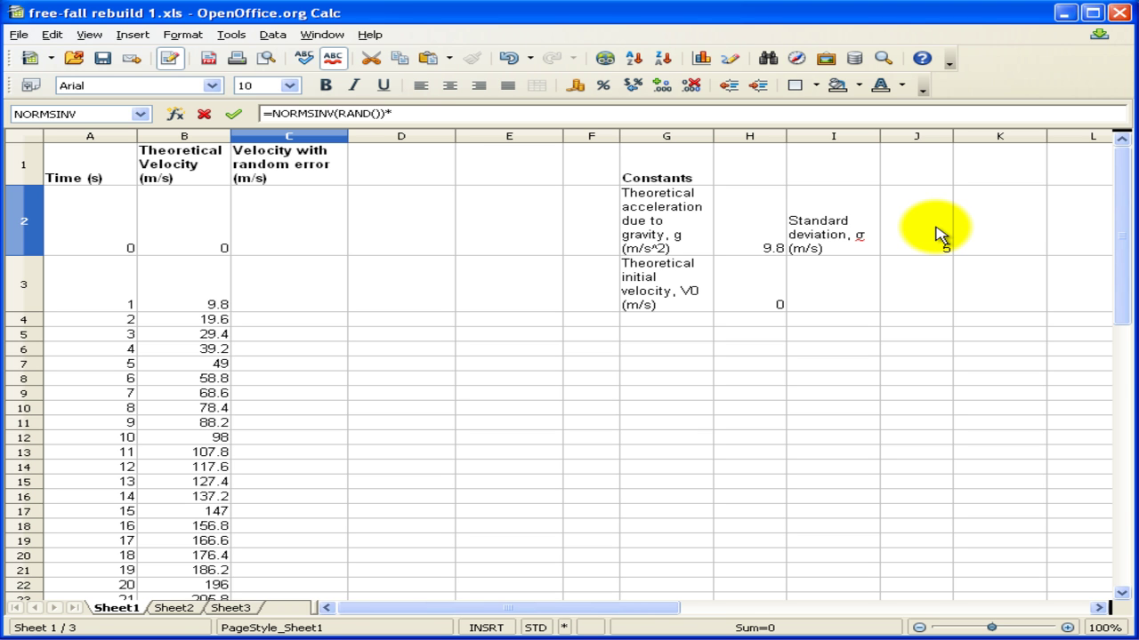
pyautogui.click(940, 234)
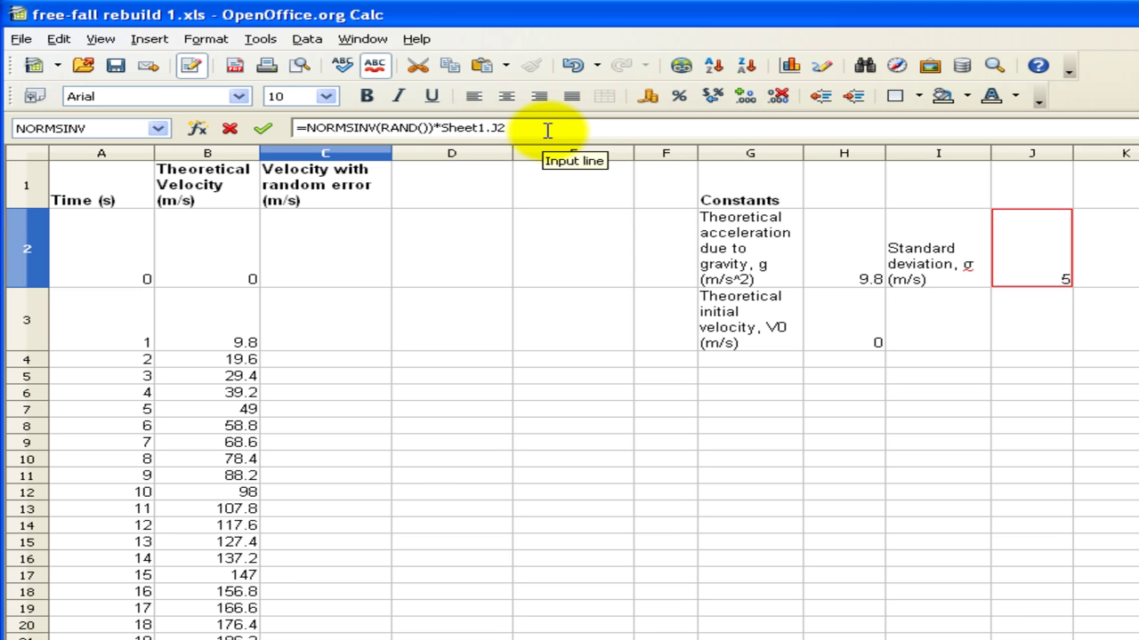
pyautogui.write('+')
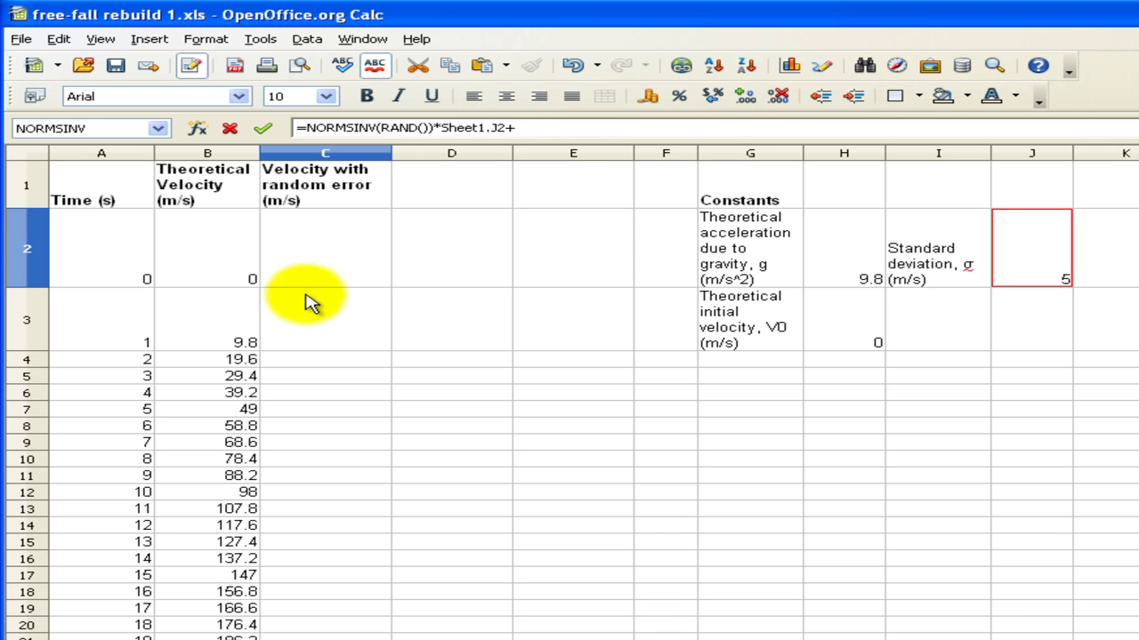
pyautogui.click(219, 255)
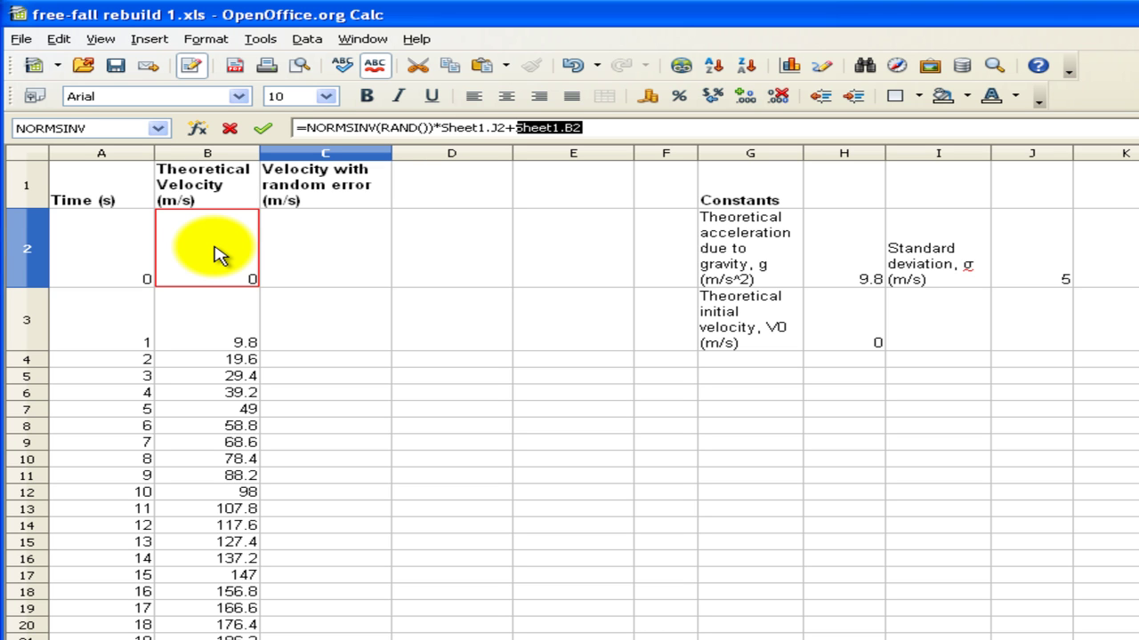
pyautogui.click(492, 130)
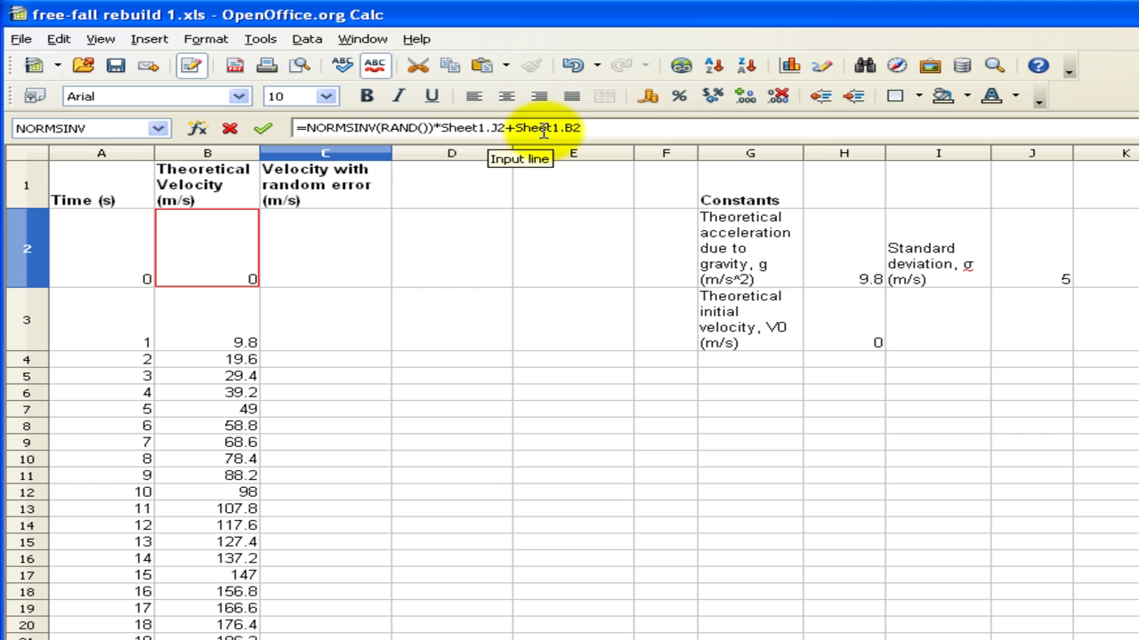
pyautogui.write('$')
pyautogui.press('Return')
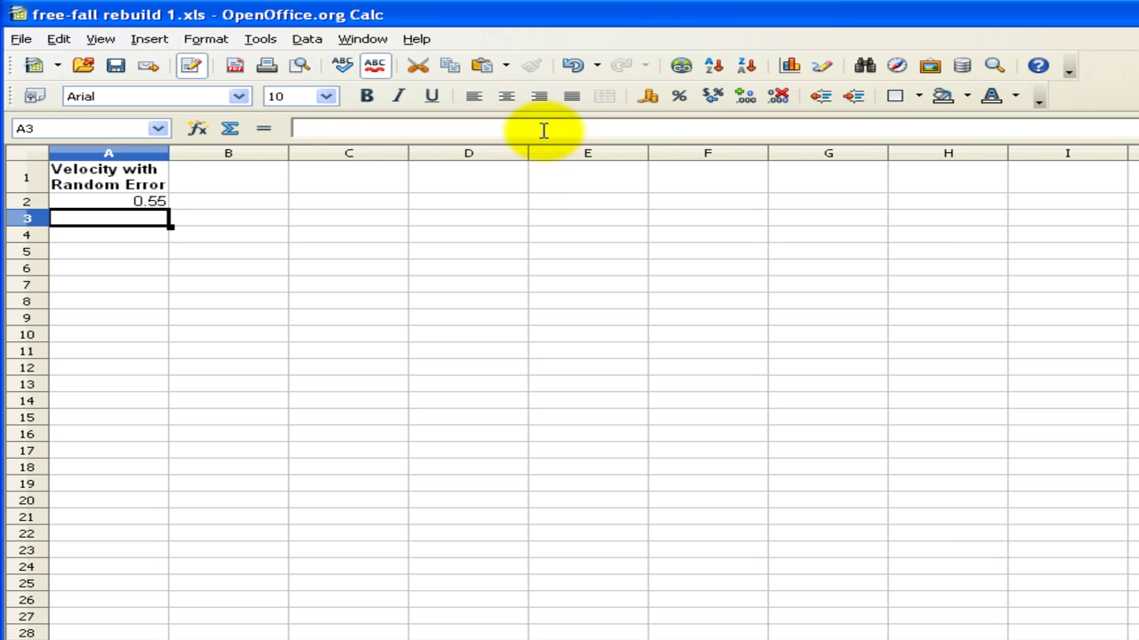
# Step: Fill the random error formula on Sheet2 from A2 down through A32
pyautogui.click(133, 204)
pyautogui.moveTo(169, 211); pyautogui.dragTo(143, 550)
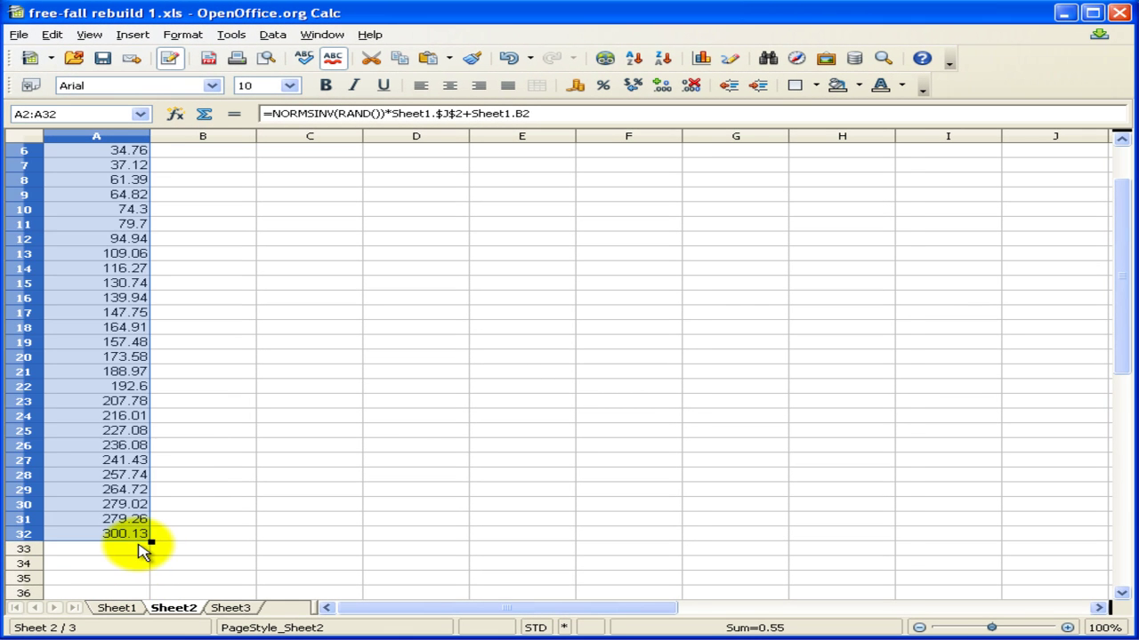
pyautogui.scroll(2, 139, 436)
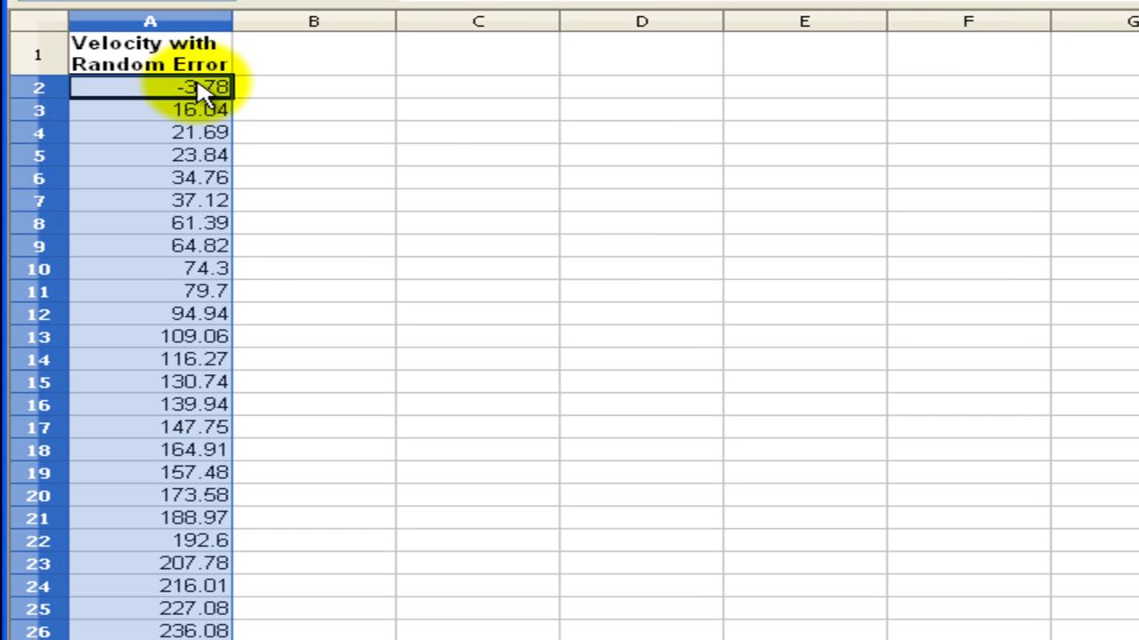
# Step: Enter 2, 3 and A one after another in cell B2 of Sheet2 to make the random velocities recalculate
pyautogui.click(360, 92)
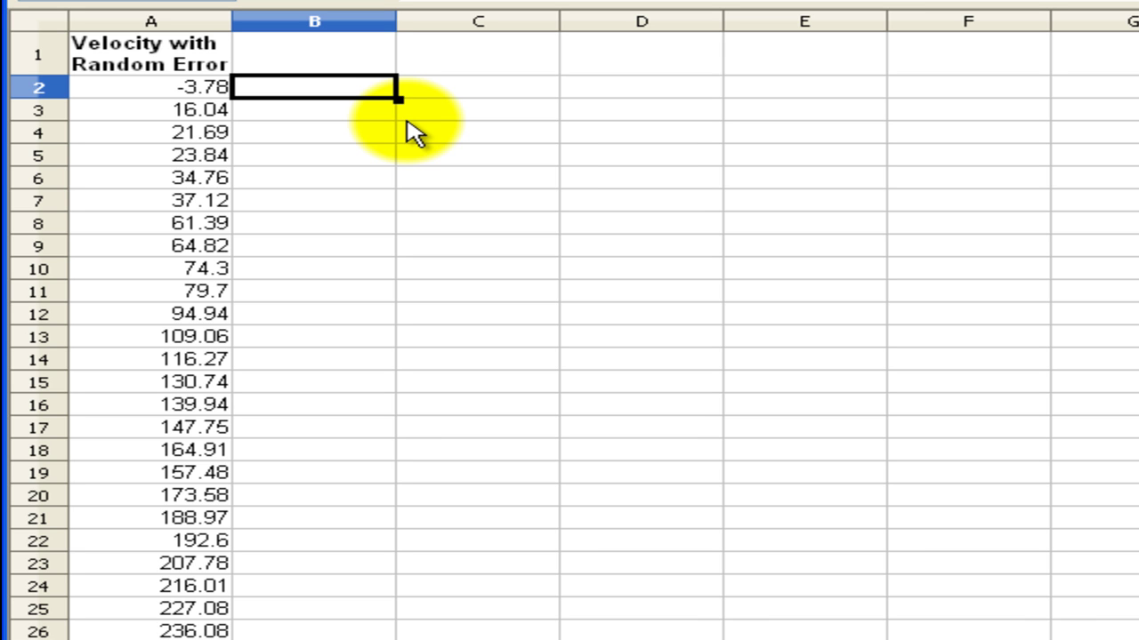
pyautogui.write('2')
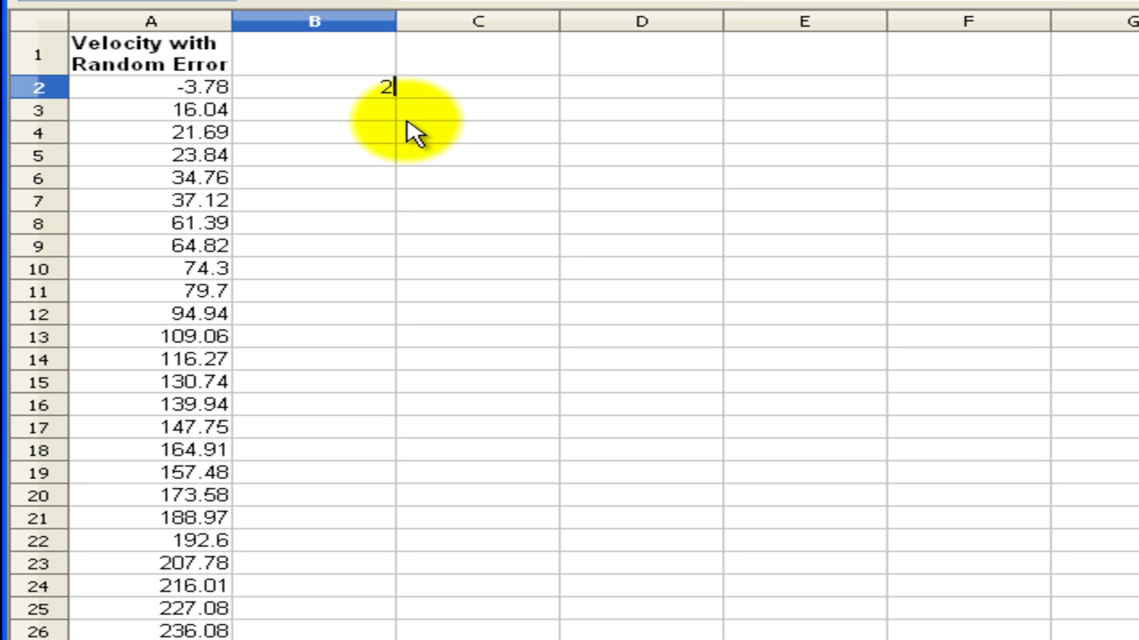
pyautogui.press('Return')
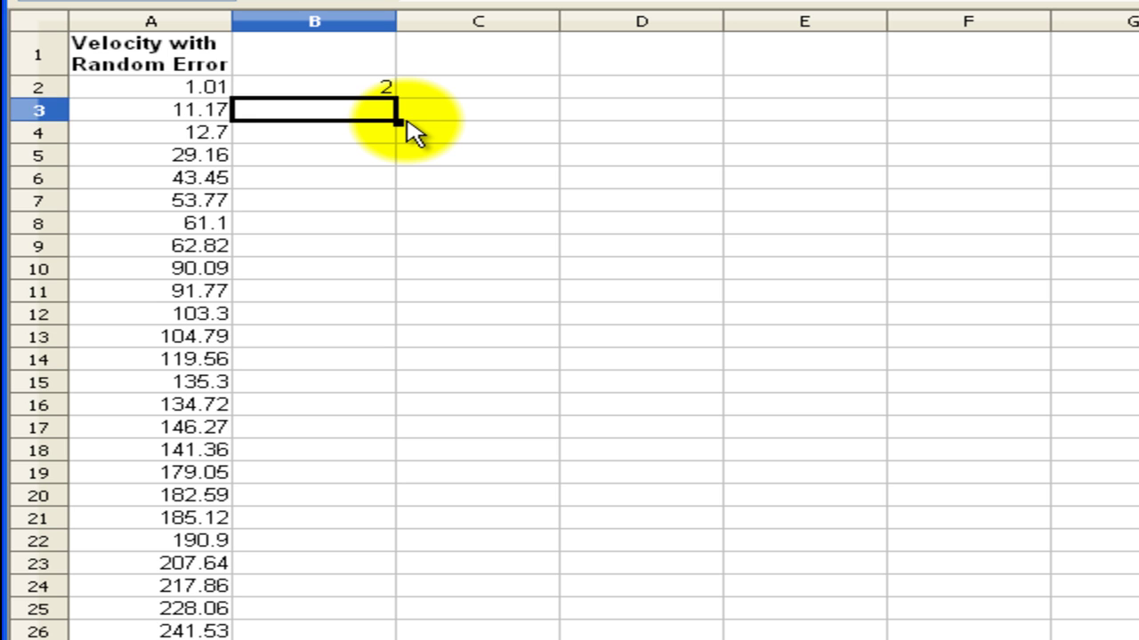
pyautogui.press('Up')
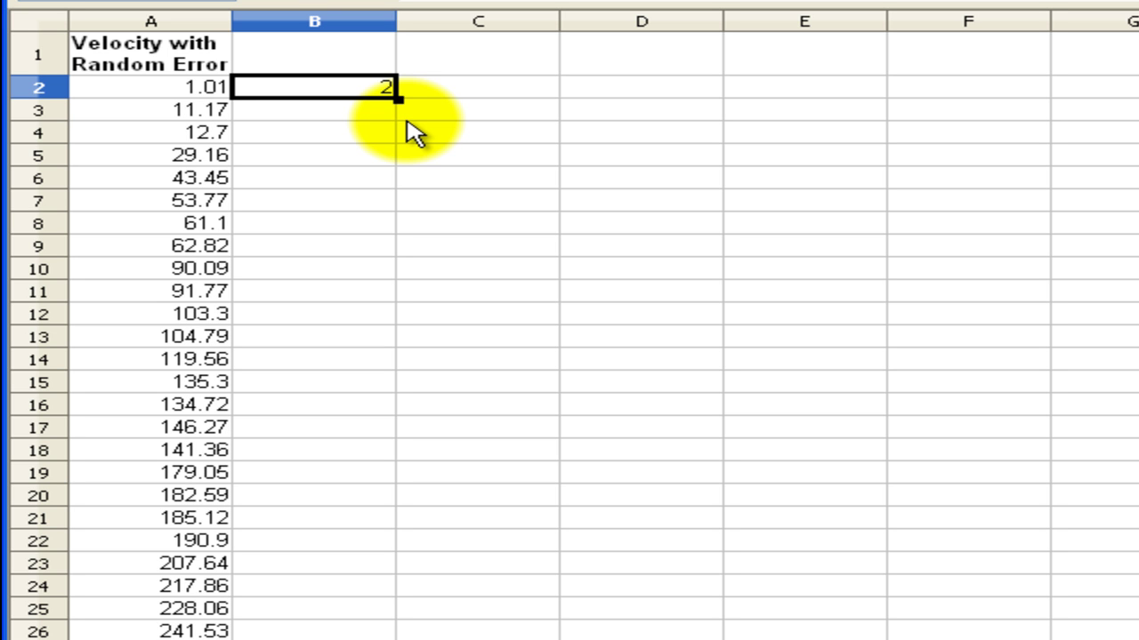
pyautogui.write('3')
pyautogui.press('Return')
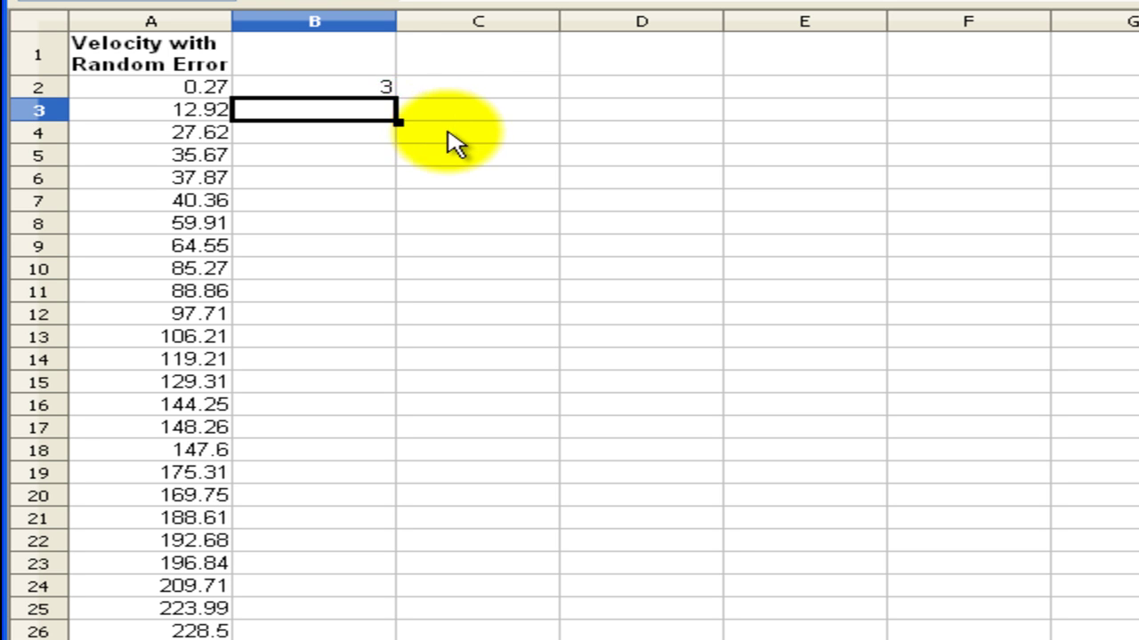
pyautogui.click(365, 88)
pyautogui.write('A')
pyautogui.press('Return')
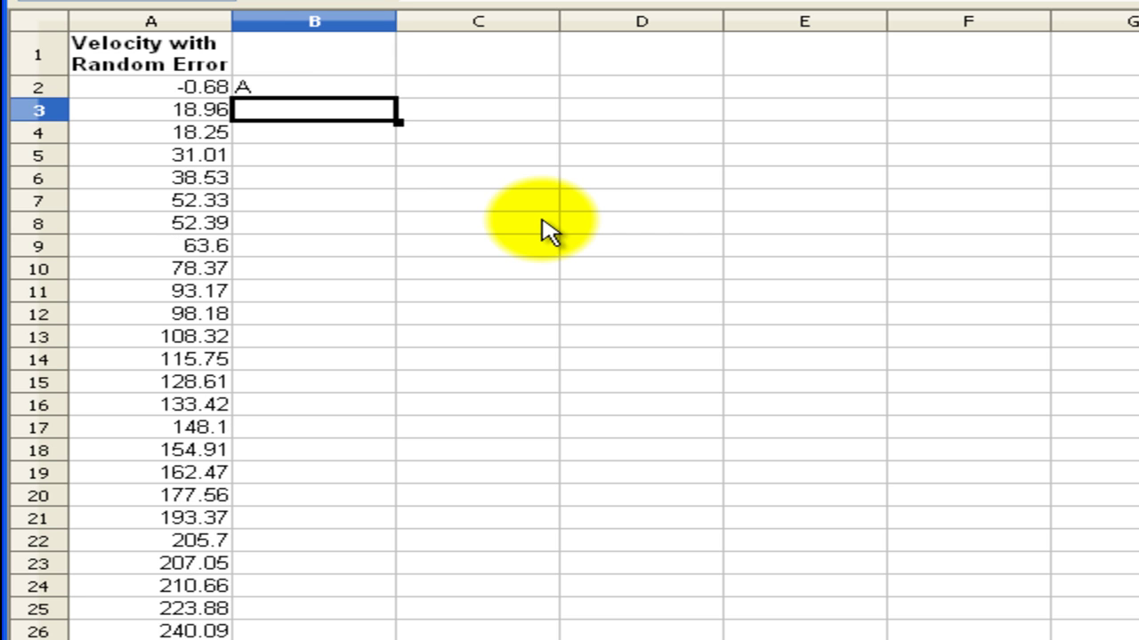
pyautogui.click(351, 89)
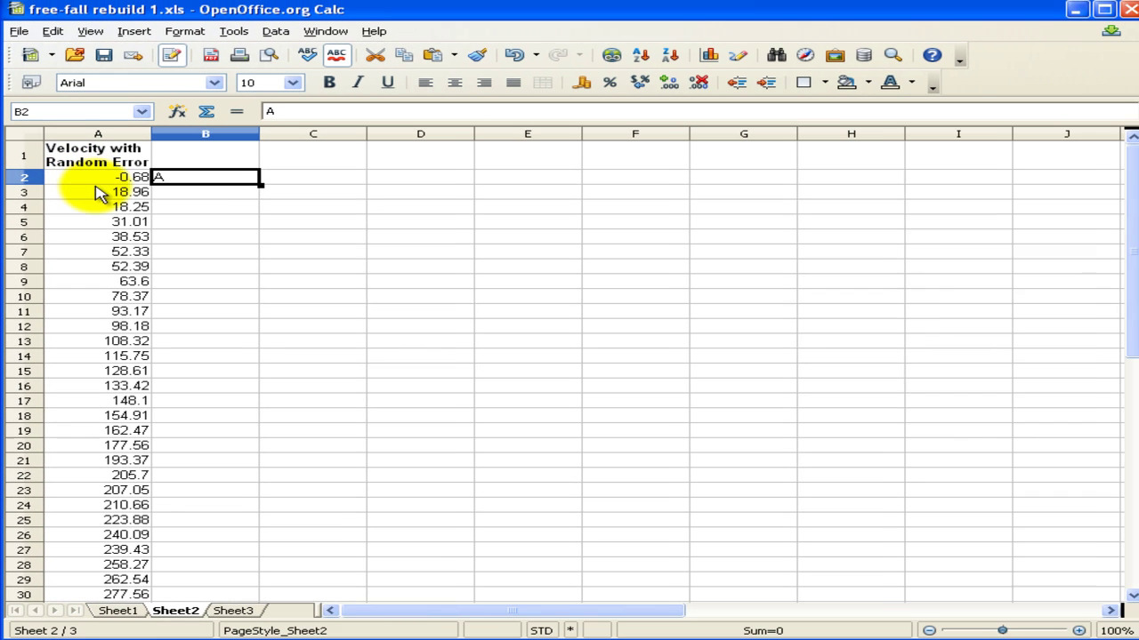
# Step: Copy the random error velocities in cells A2 to A32 of Sheet2
pyautogui.click(166, 88)
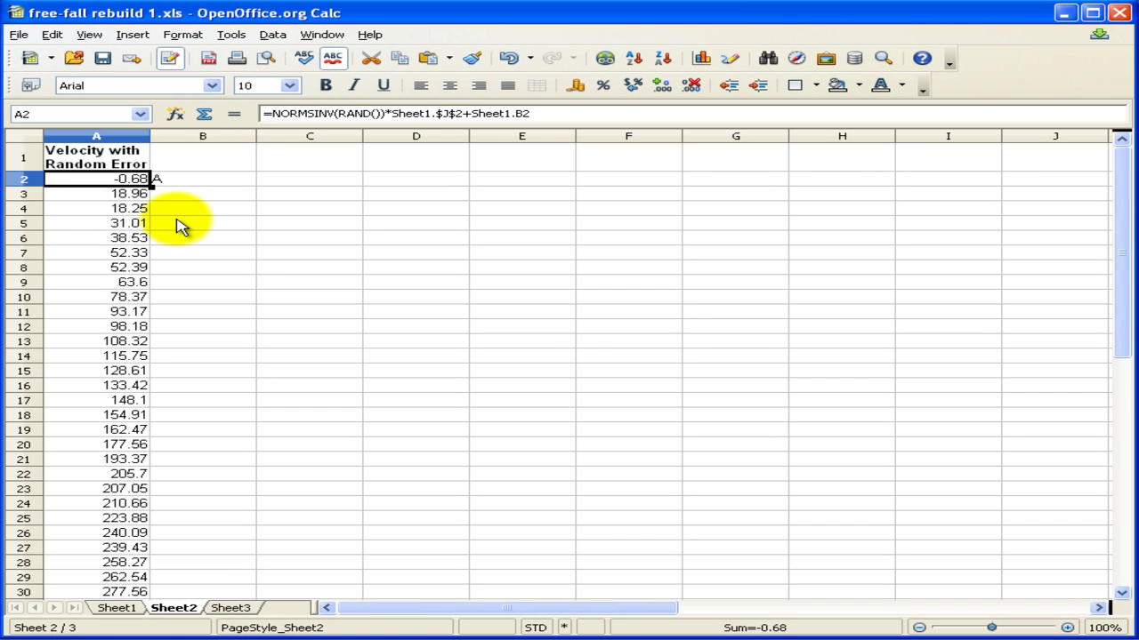
pyautogui.scroll(-4, 178, 227)
pyautogui.keyDown('shift'); pyautogui.click(107, 430); pyautogui.keyUp('shift')
pyautogui.rightClick(114, 322)
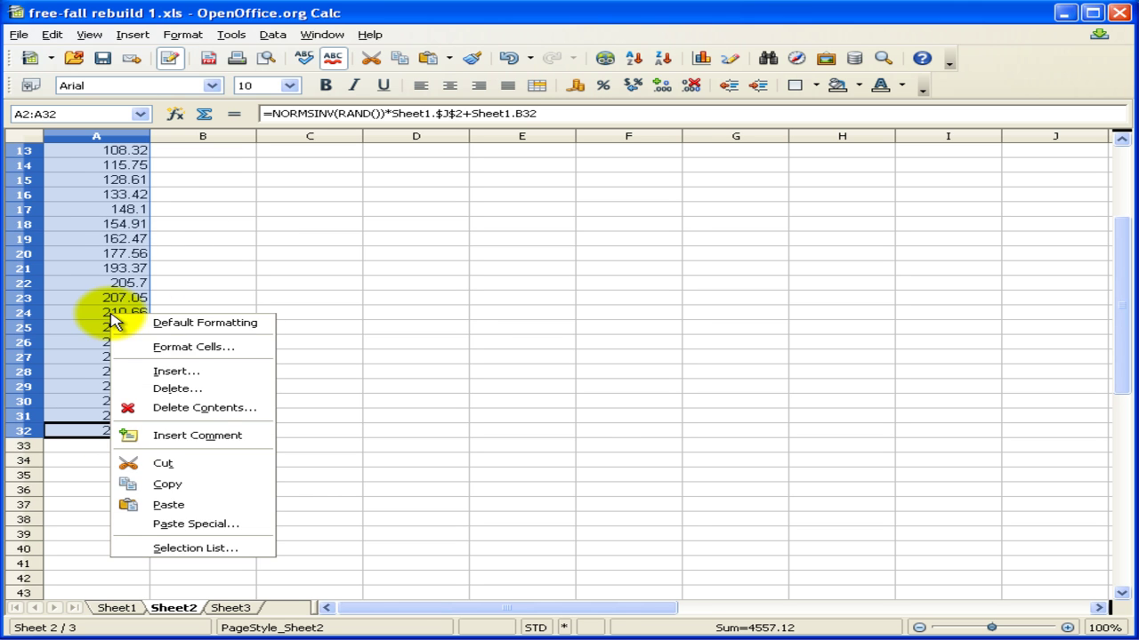
pyautogui.click(204, 483)
pyautogui.scroll(4, 190, 377)
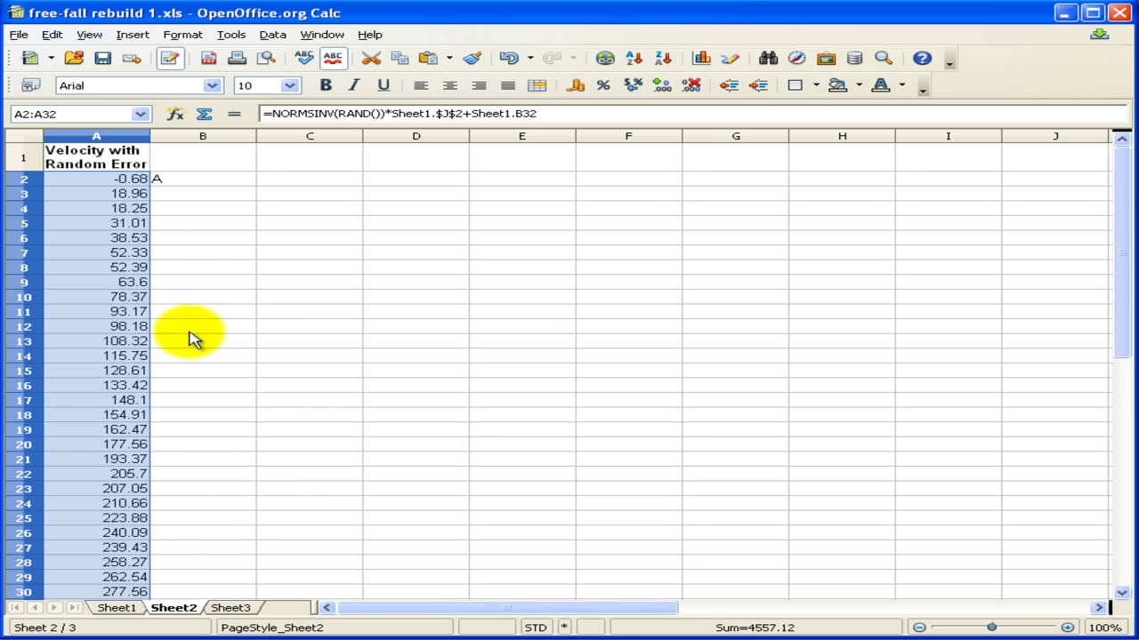
# Step: Paste the copied velocities into Sheet1 starting at C2 with Paste Special, keeping only Numbers selected and Paste all off
pyautogui.click(128, 614)
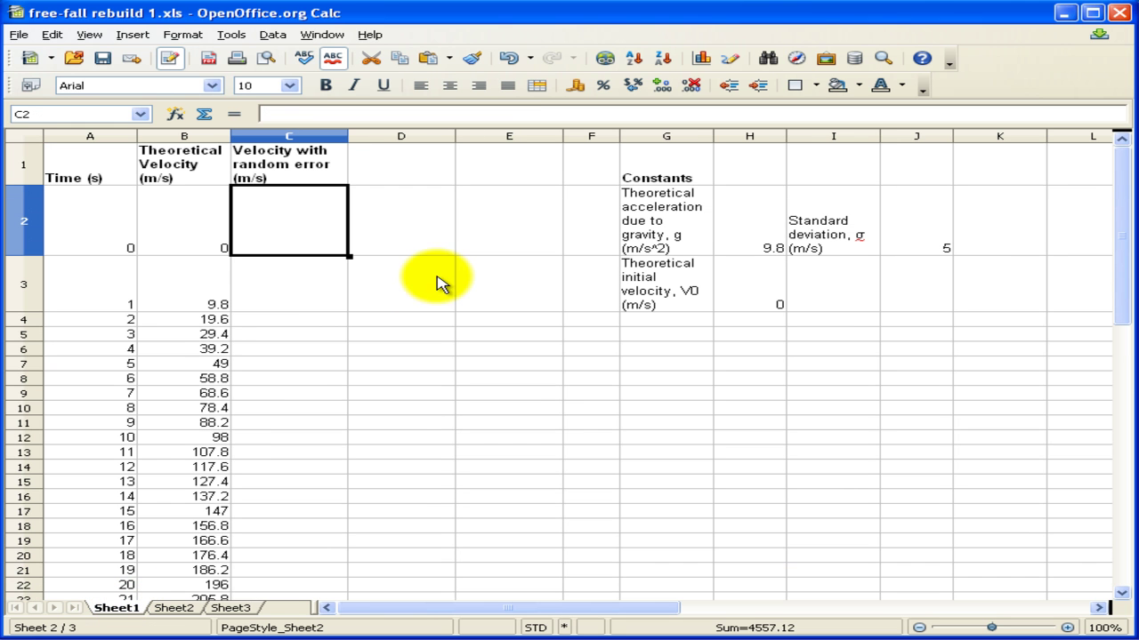
pyautogui.rightClick(278, 215)
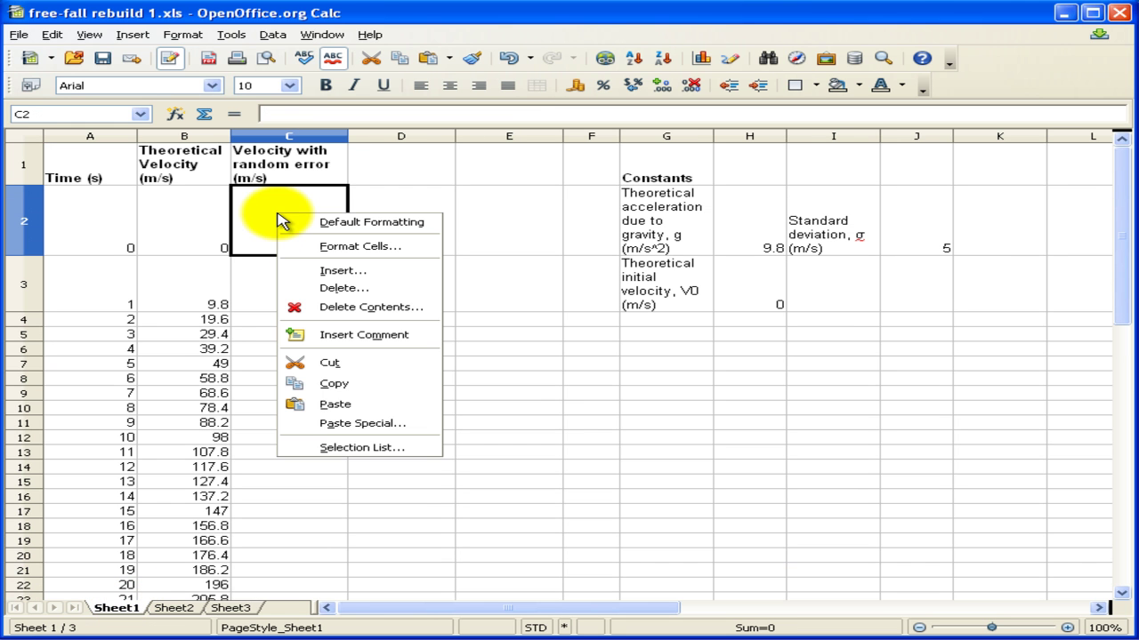
pyautogui.click(395, 428)
pyautogui.click(314, 247)
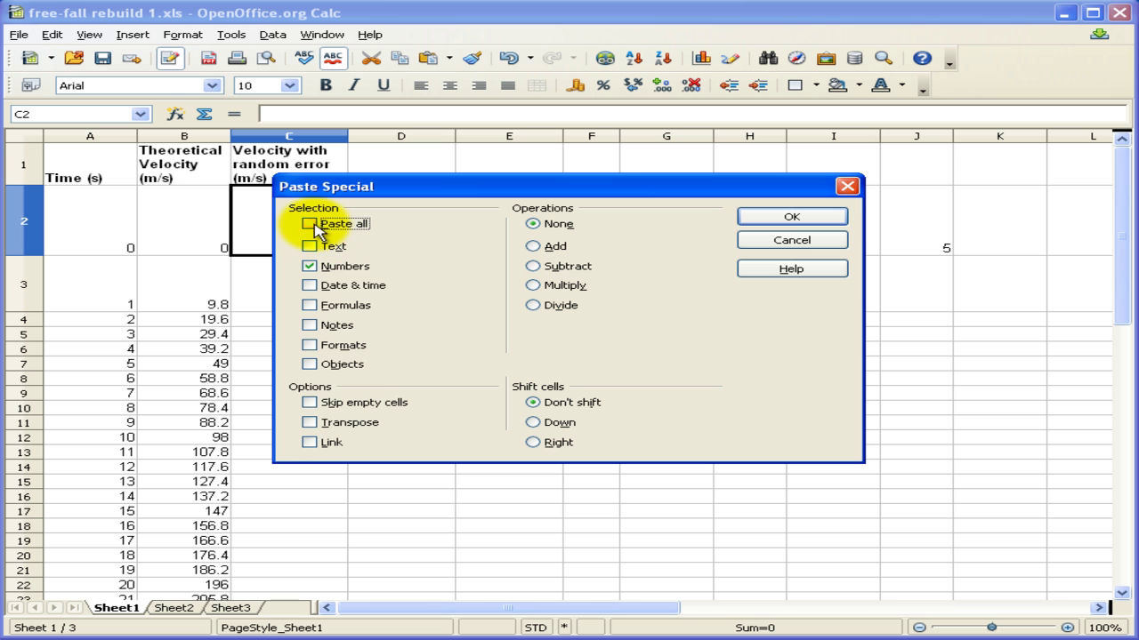
pyautogui.click(311, 226)
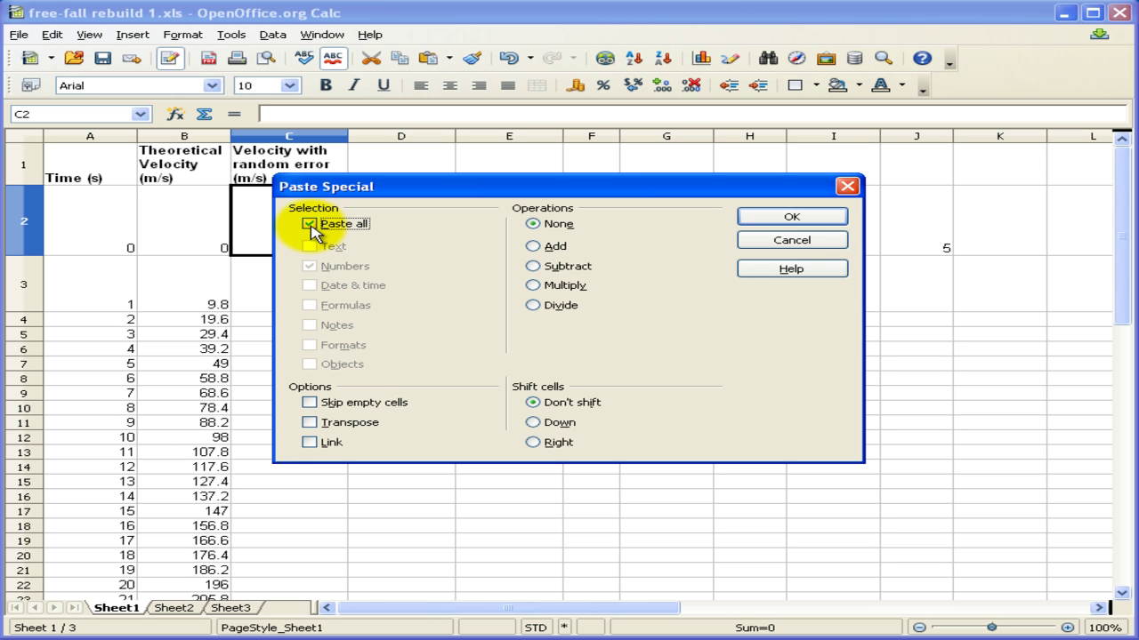
pyautogui.click(310, 226)
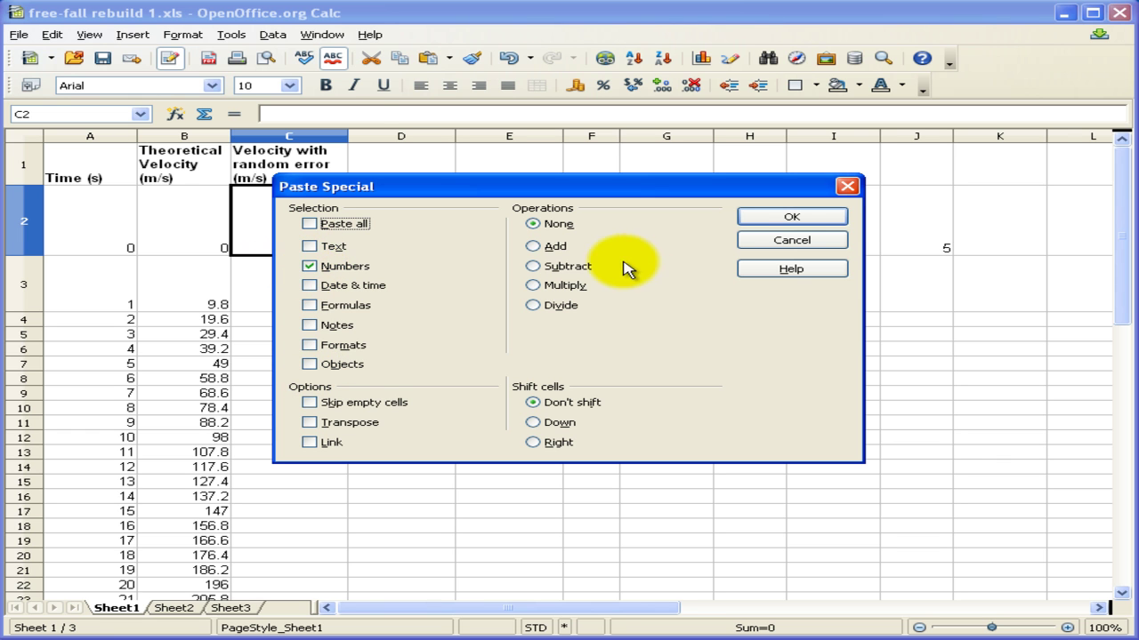
pyautogui.click(791, 217)
# Step: Compare the pasted velocities in column C of Sheet1 with the random error formula in A3 of Sheet2, and return to Sheet1
pyautogui.click(297, 284)
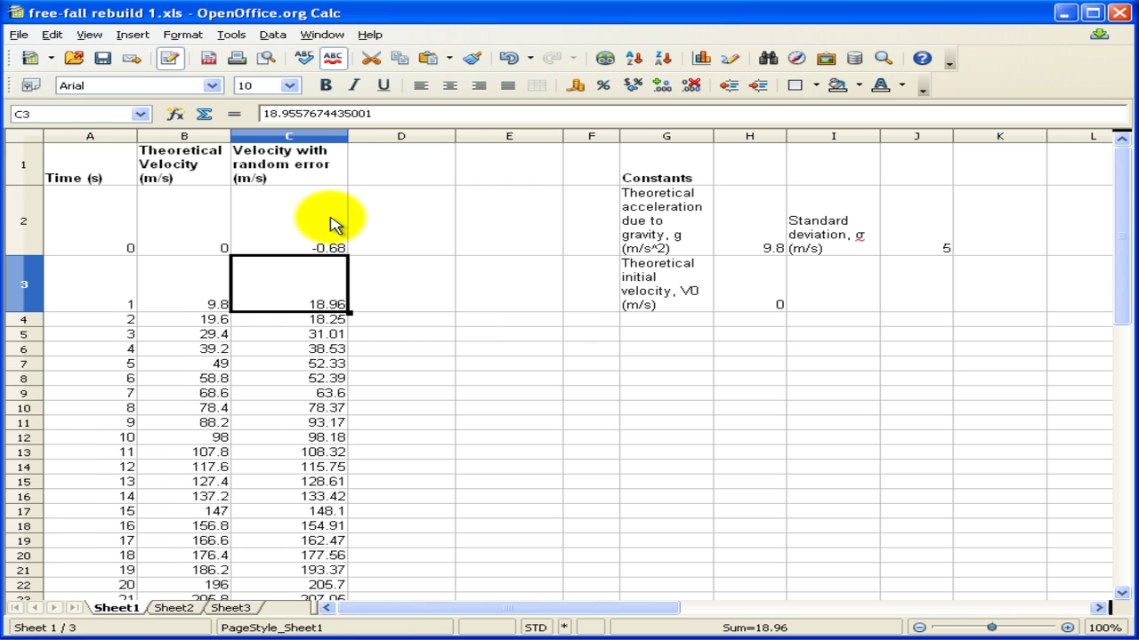
pyautogui.click(331, 223)
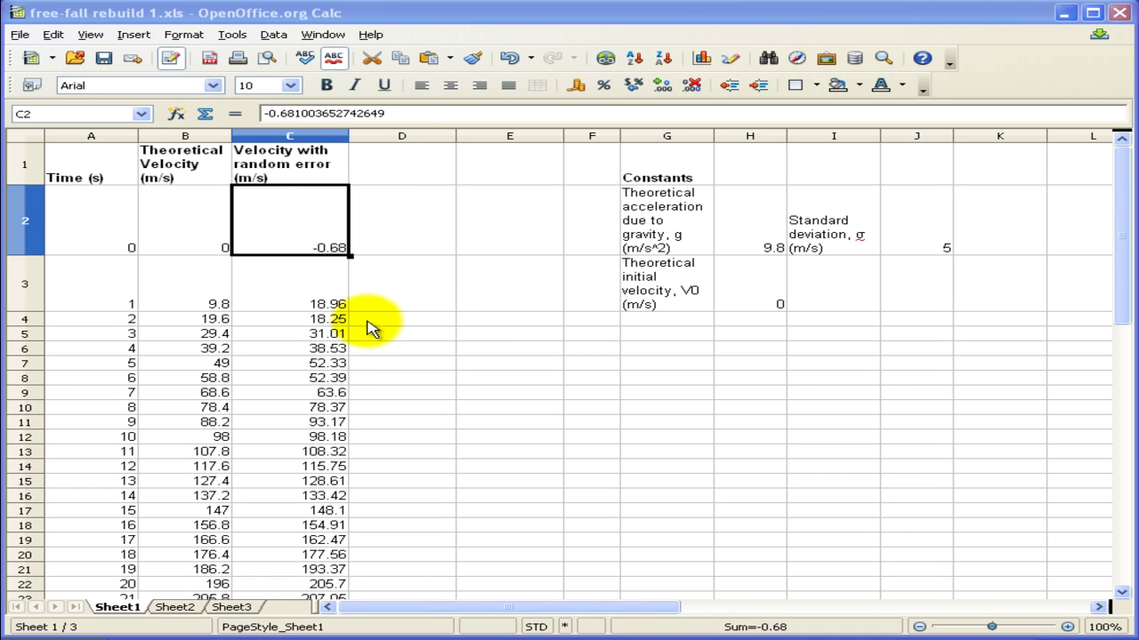
pyautogui.moveTo(298, 188); pyautogui.dragTo(267, 481)
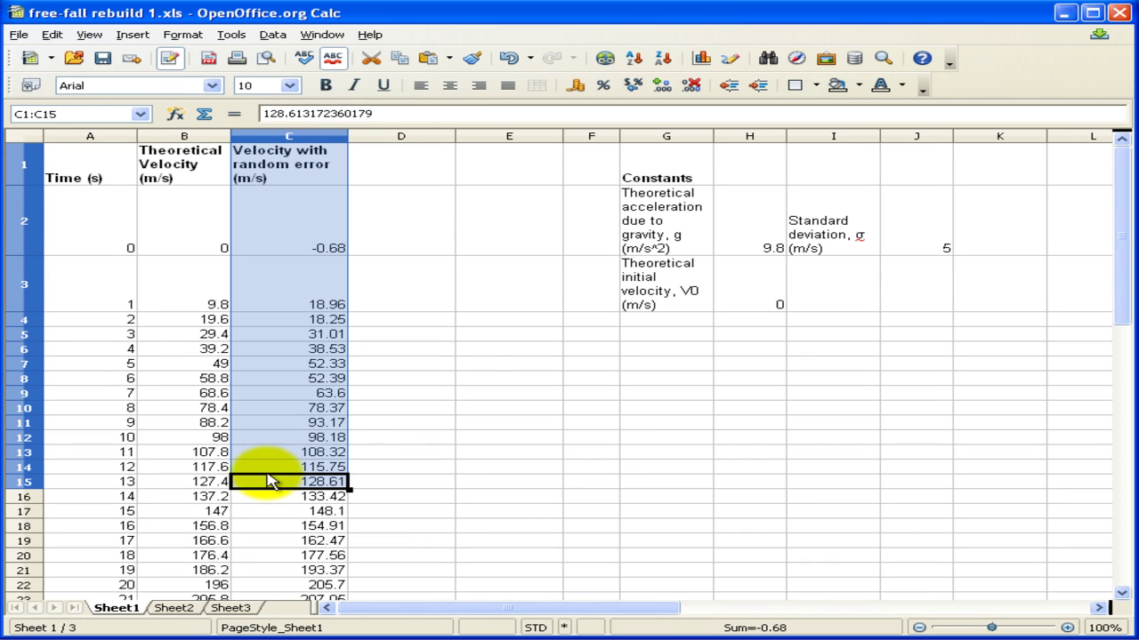
pyautogui.click(307, 229)
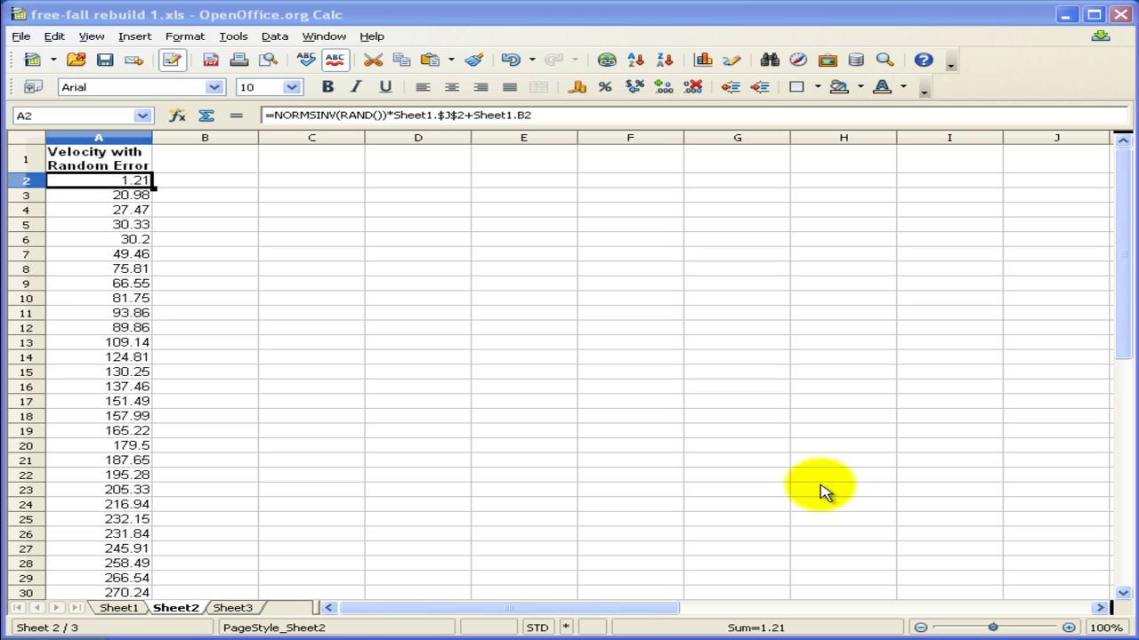
pyautogui.click(125, 198)
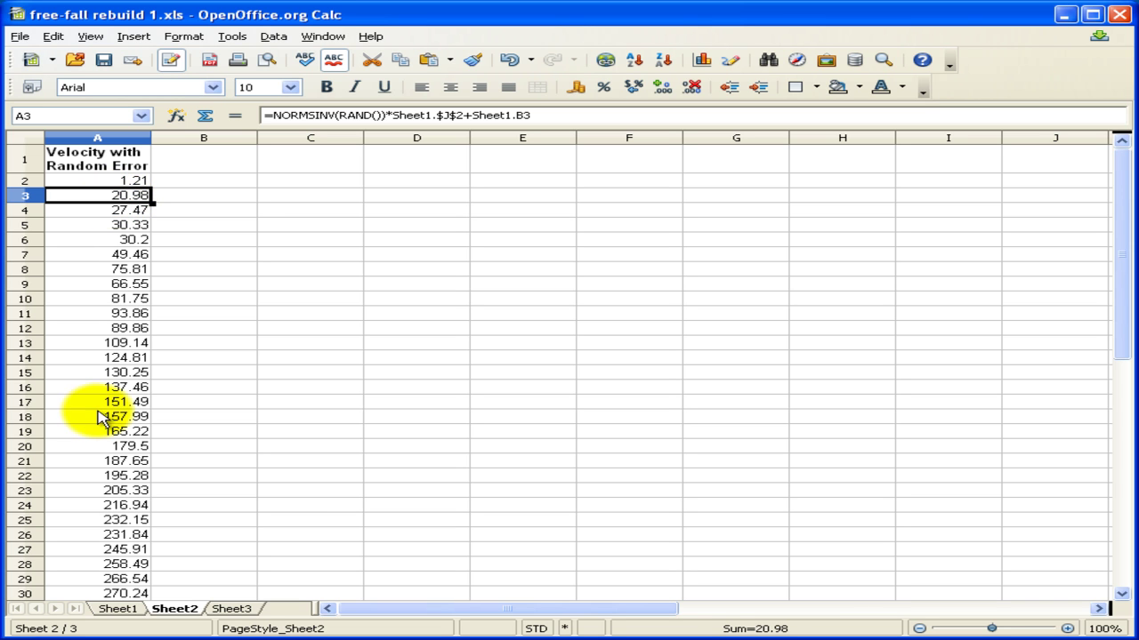
pyautogui.click(117, 609)
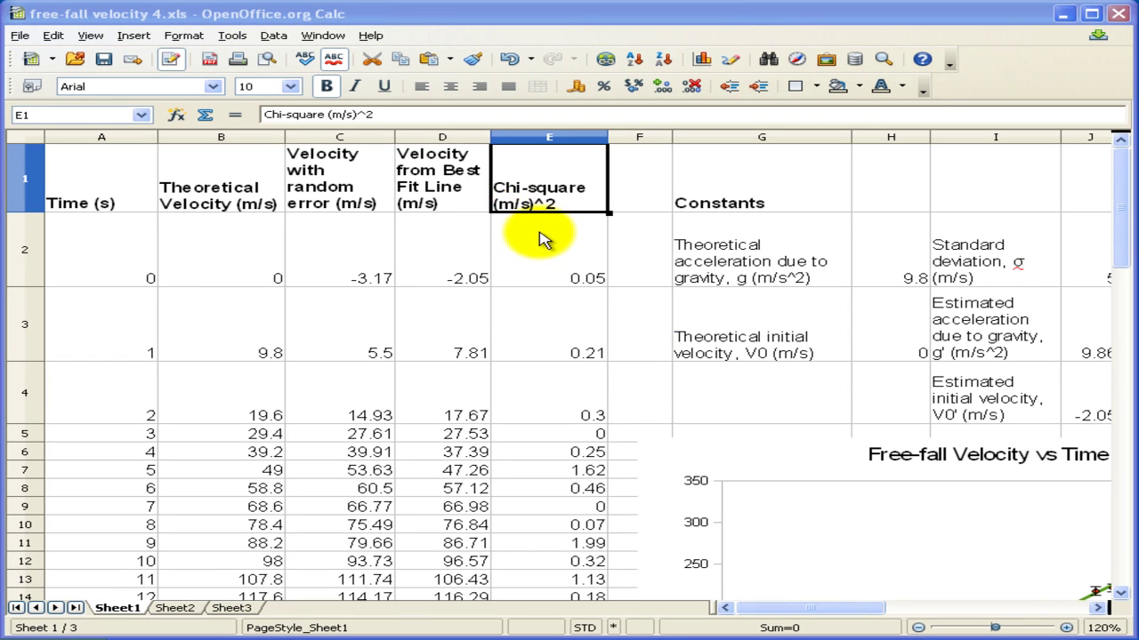
# Step: Examine the Velocity from Best Fit Line and Chi-square columns in free-fall velocity 4.xls
pyautogui.moveTo(436, 187); pyautogui.dragTo(456, 500)
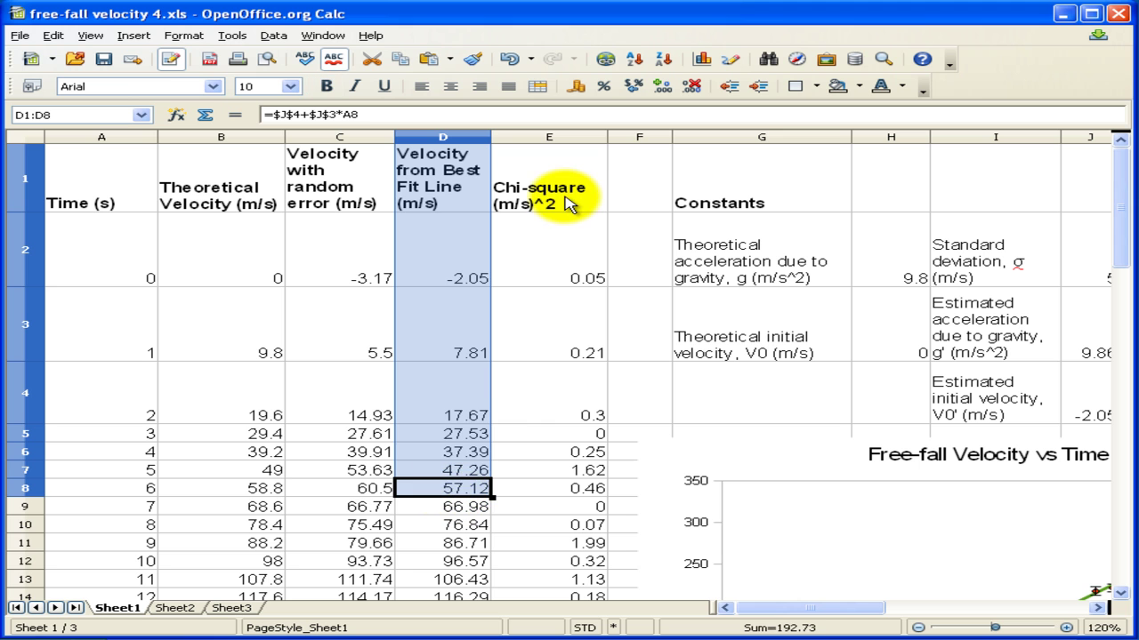
pyautogui.moveTo(564, 191); pyautogui.dragTo(600, 509)
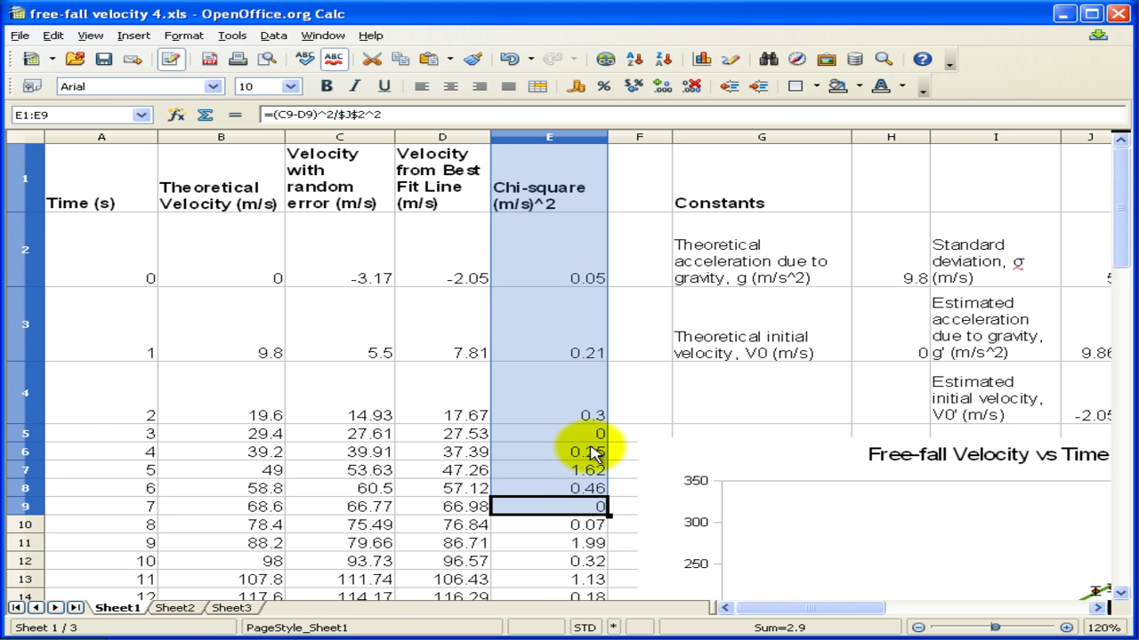